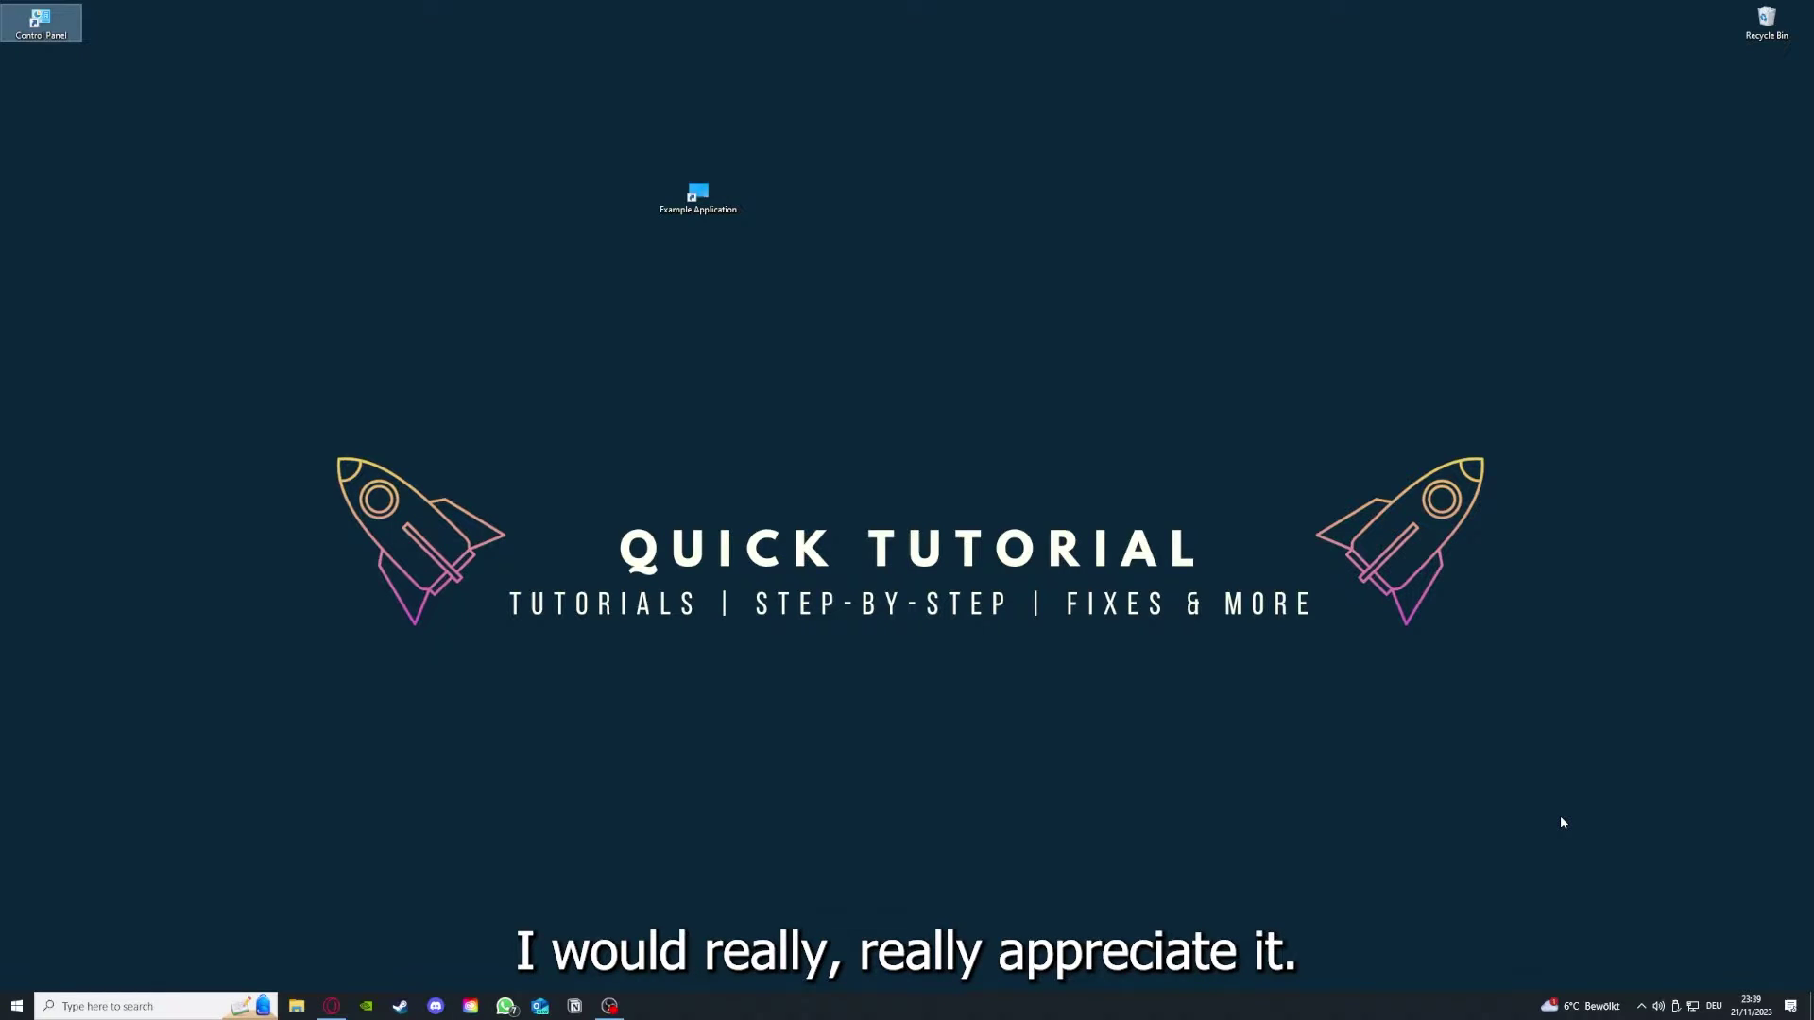
# Box-select the desktop icons, launch Example Application, then close the Desktop folder window.
pyautogui.click(1287, 681)
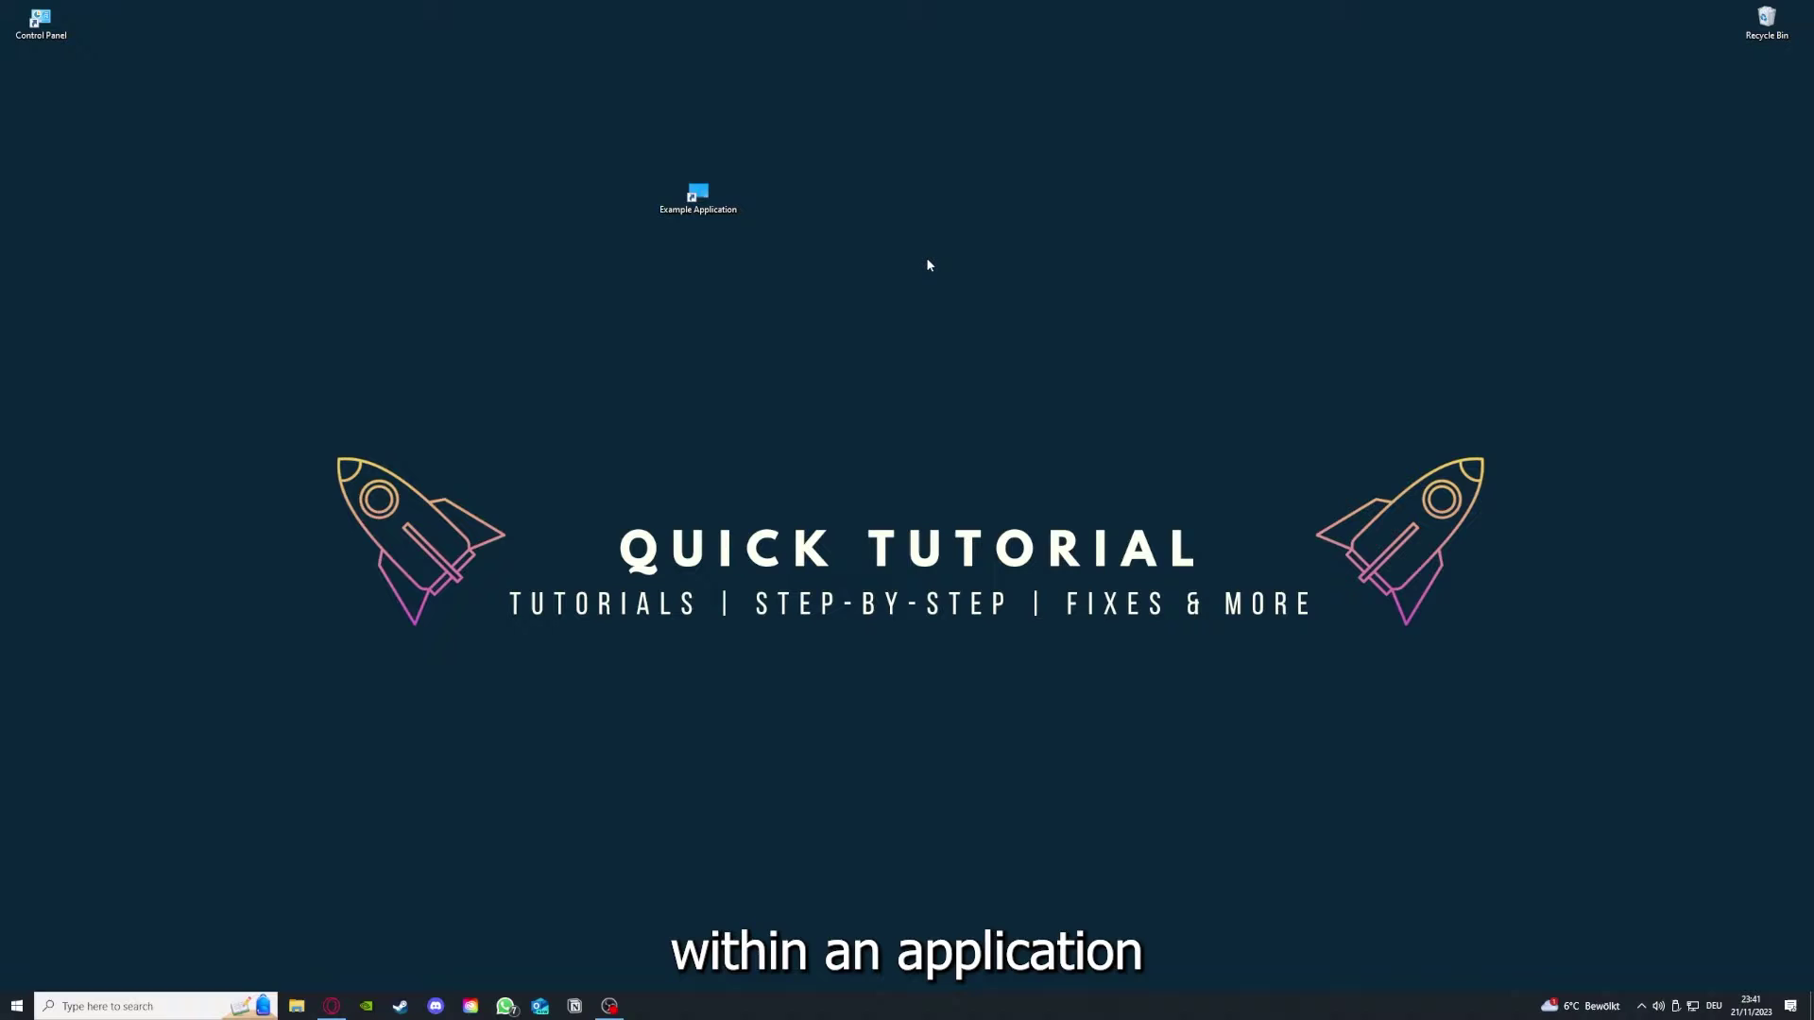
pyautogui.moveTo(238, 352); pyautogui.dragTo(1533, 754)
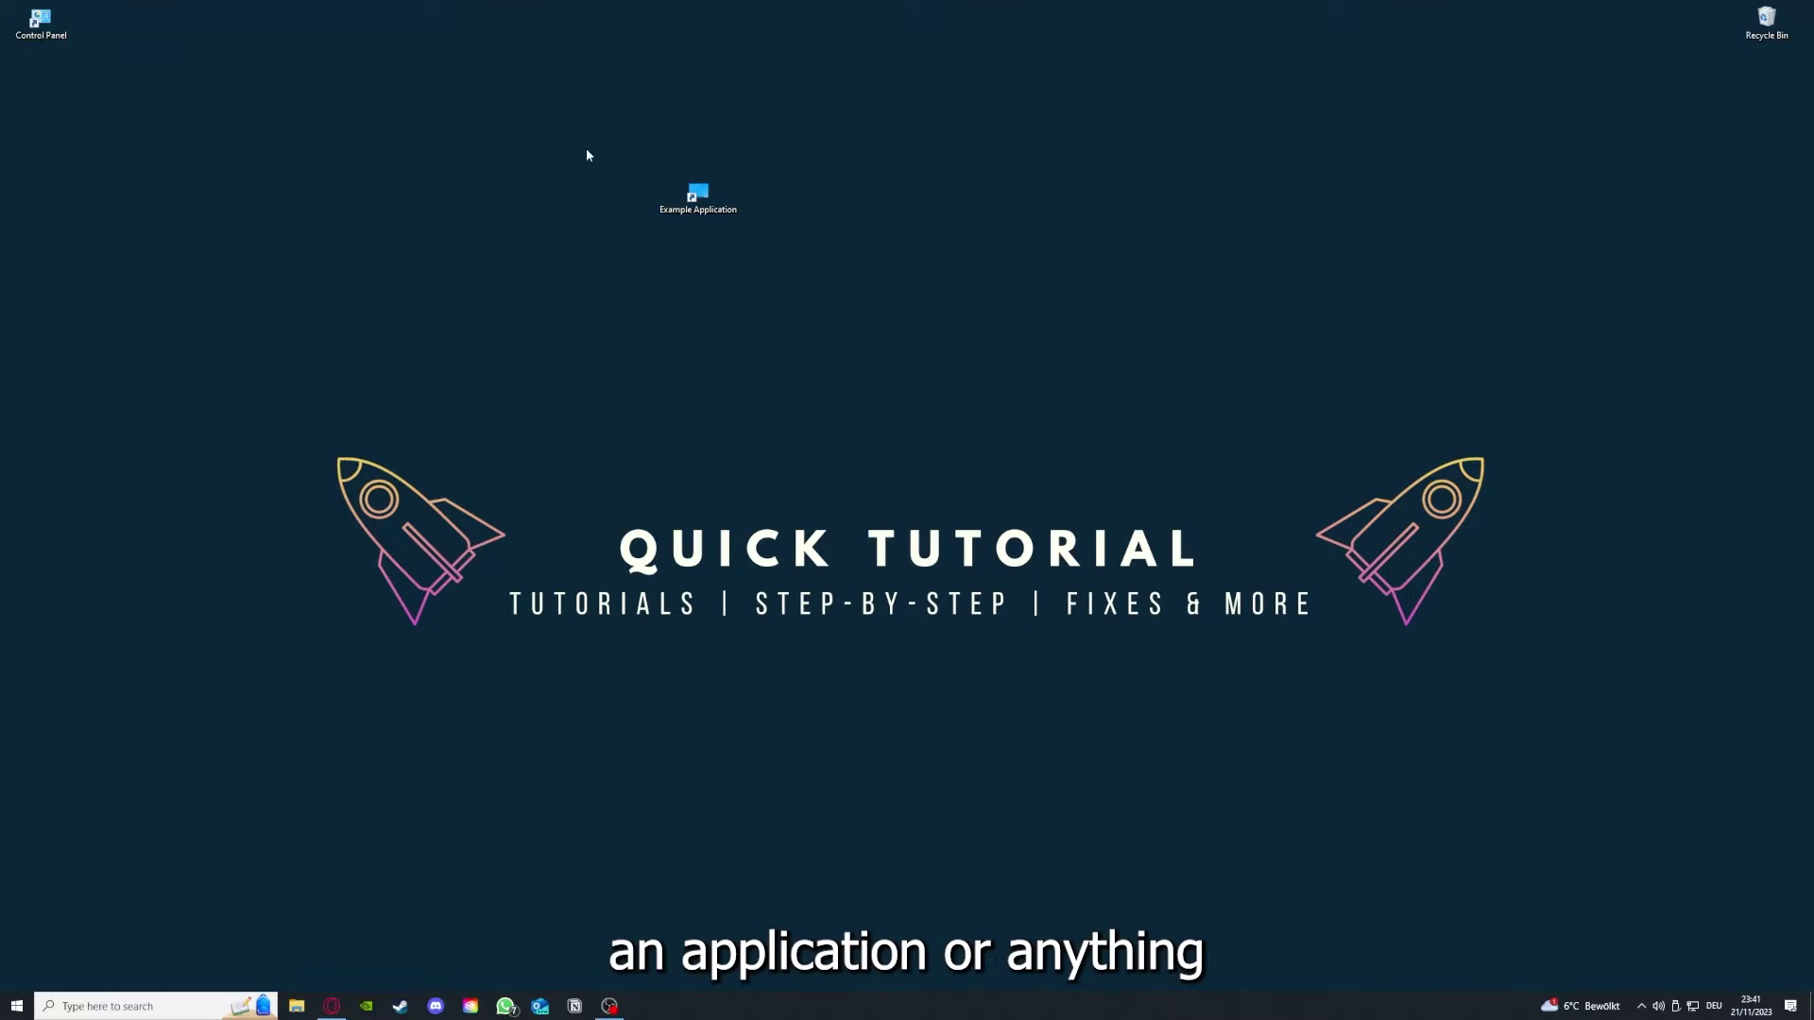
pyautogui.moveTo(239, 353); pyautogui.dragTo(1533, 766)
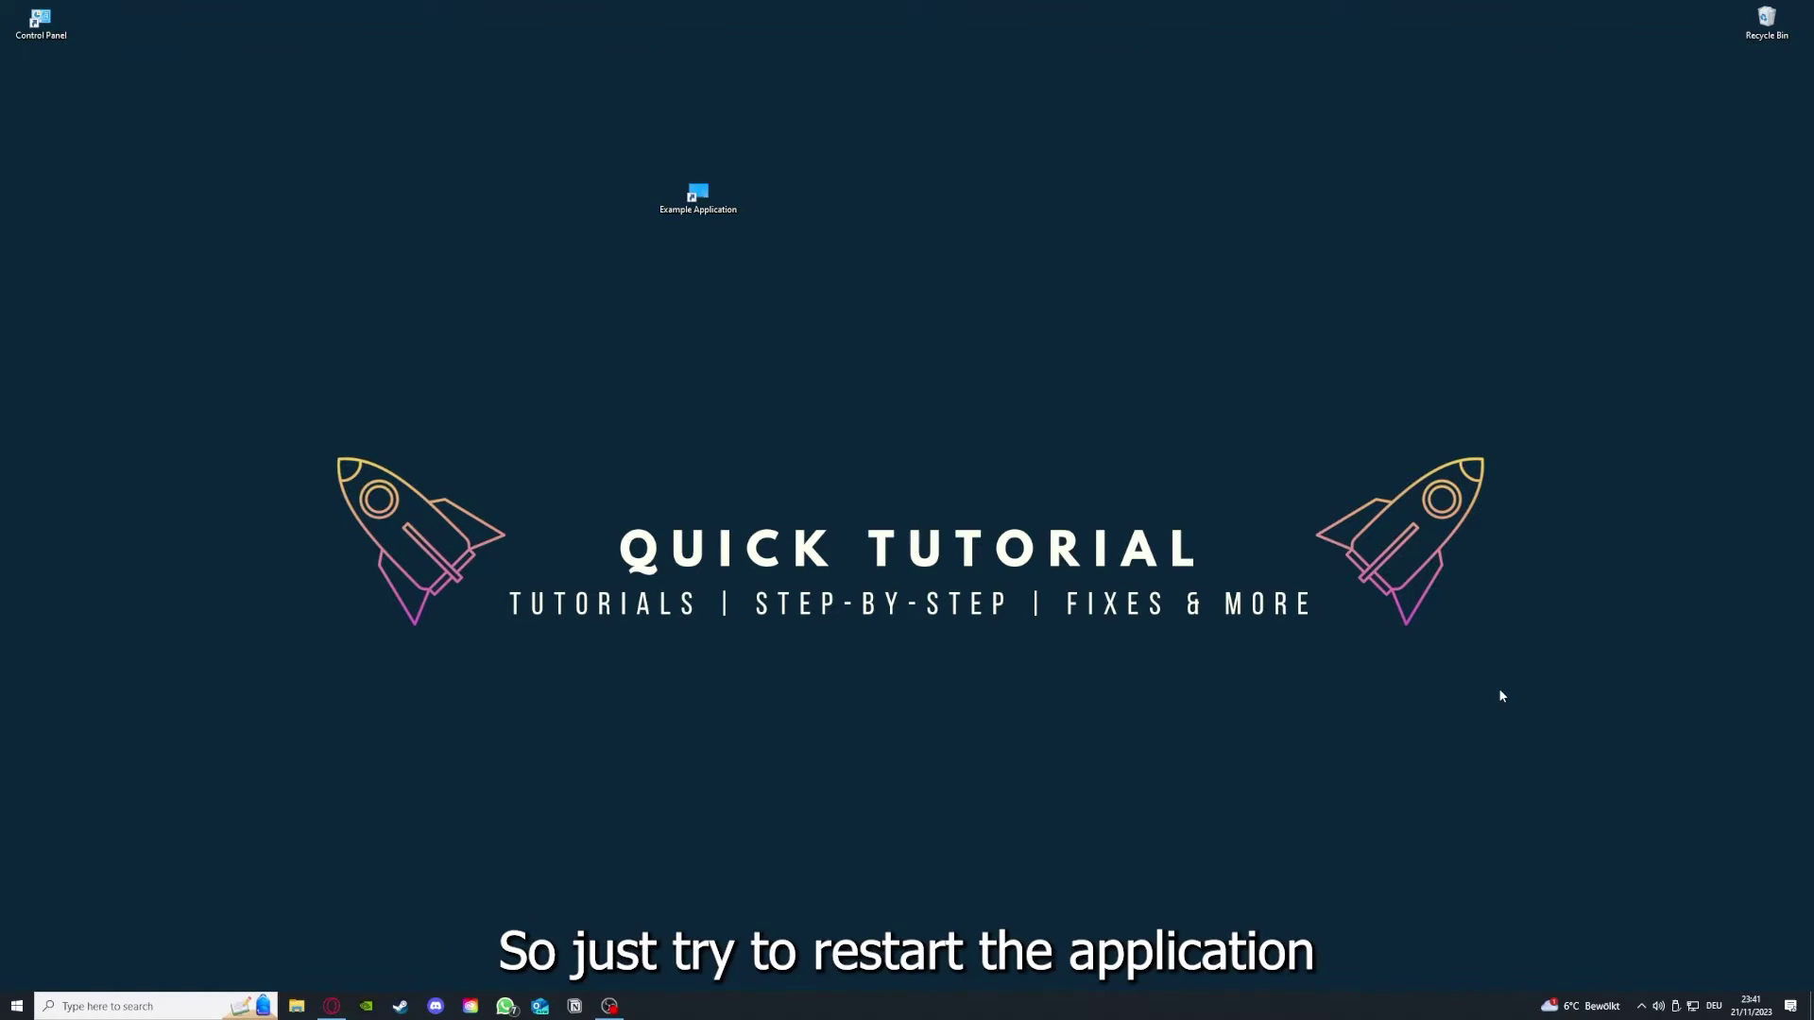
pyautogui.doubleClick(698, 197)
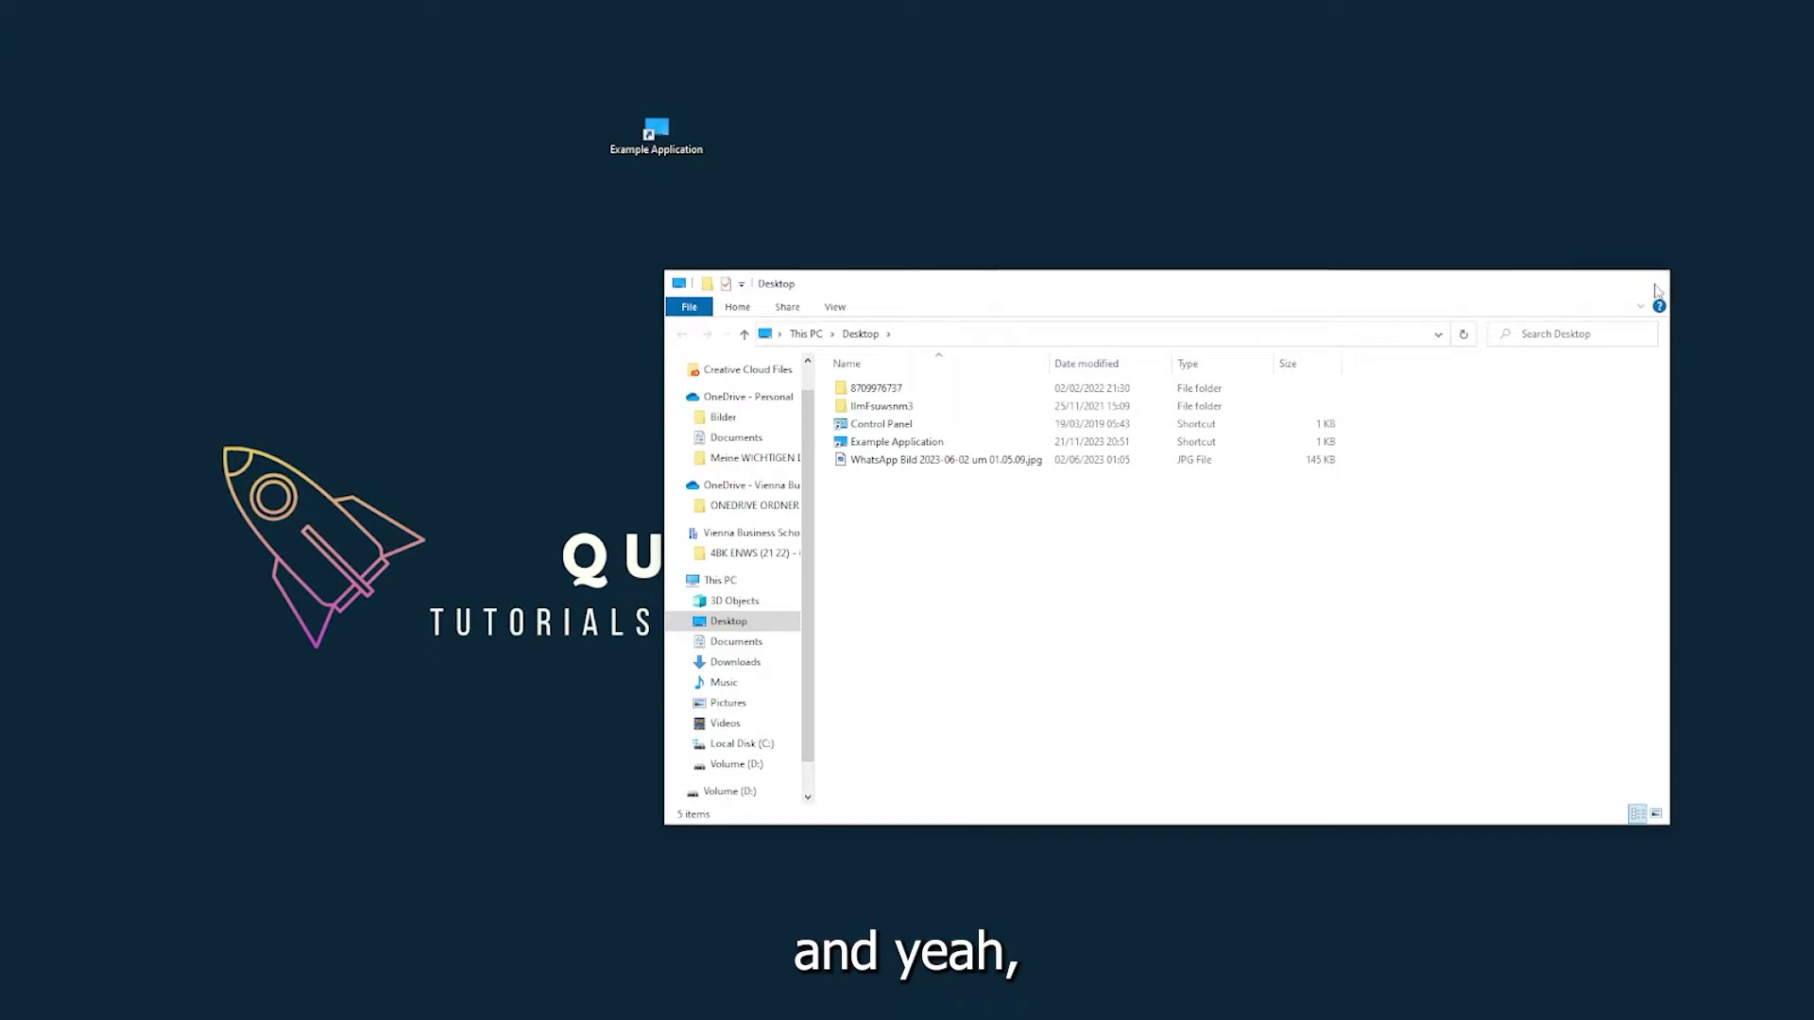
pyautogui.click(1654, 288)
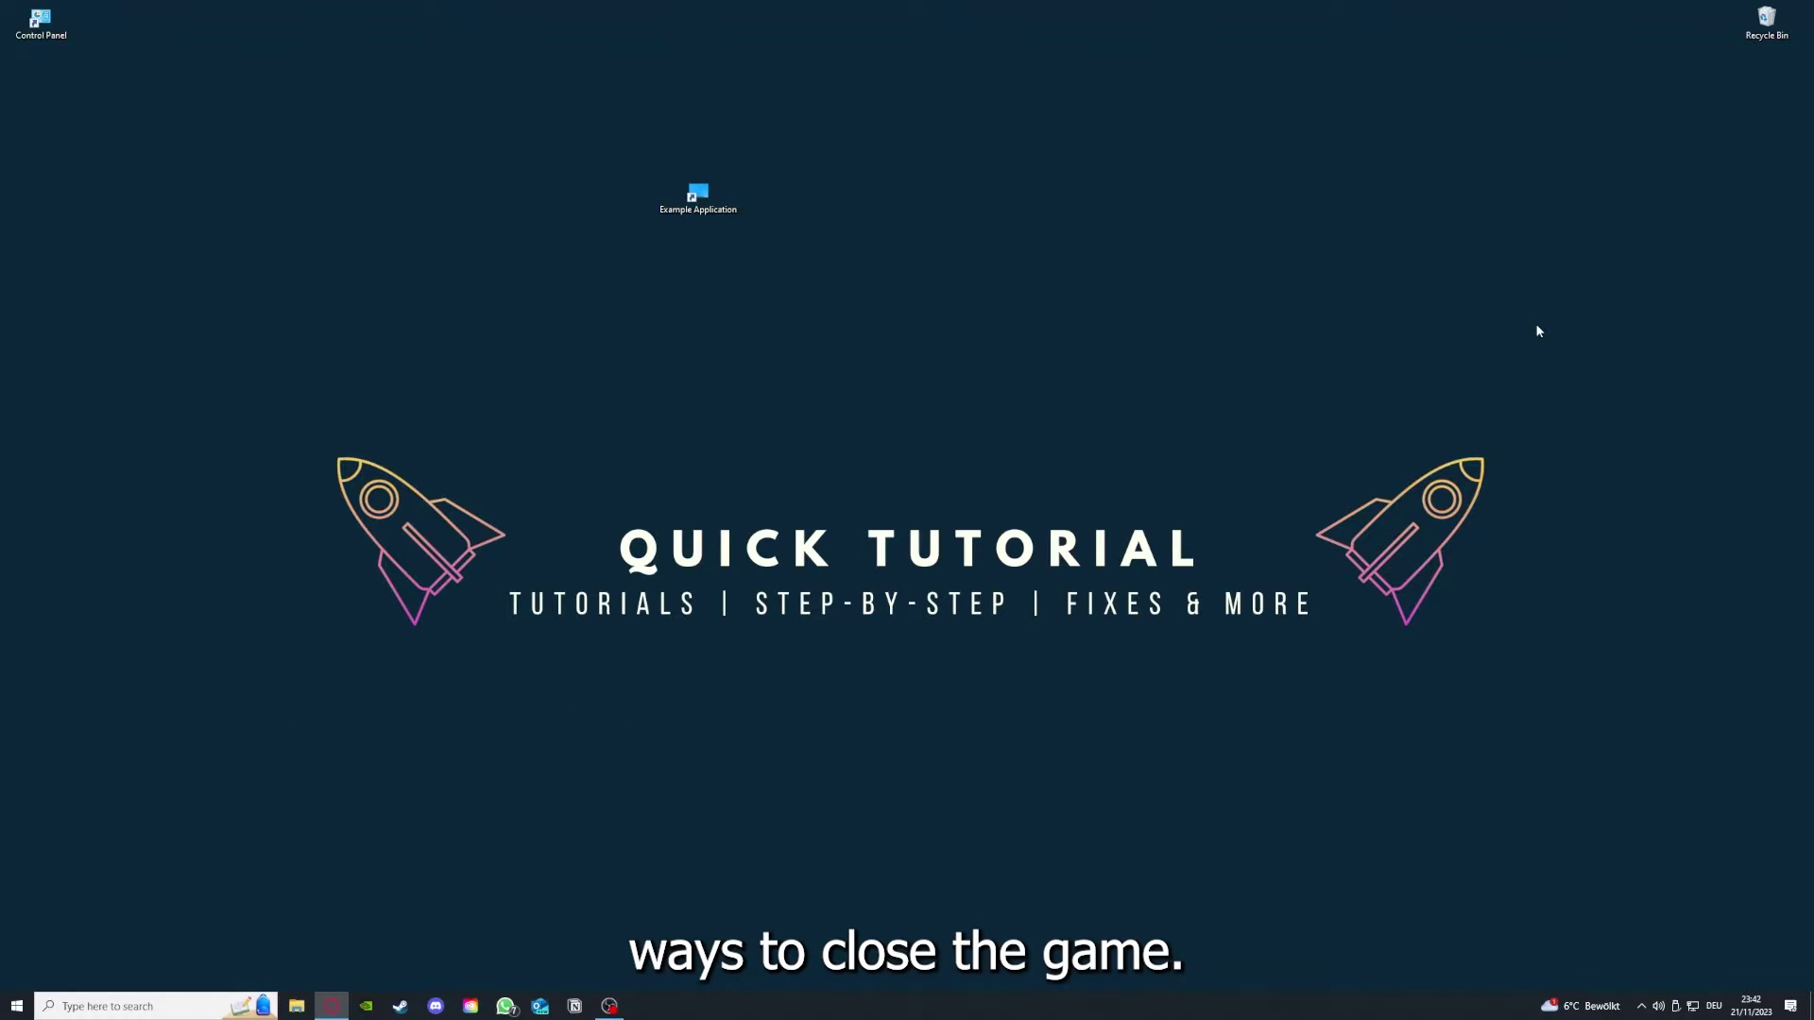
# Open Task Manager from the taskbar and end the Task Manager task on Processes.
pyautogui.rightClick(681, 1007)
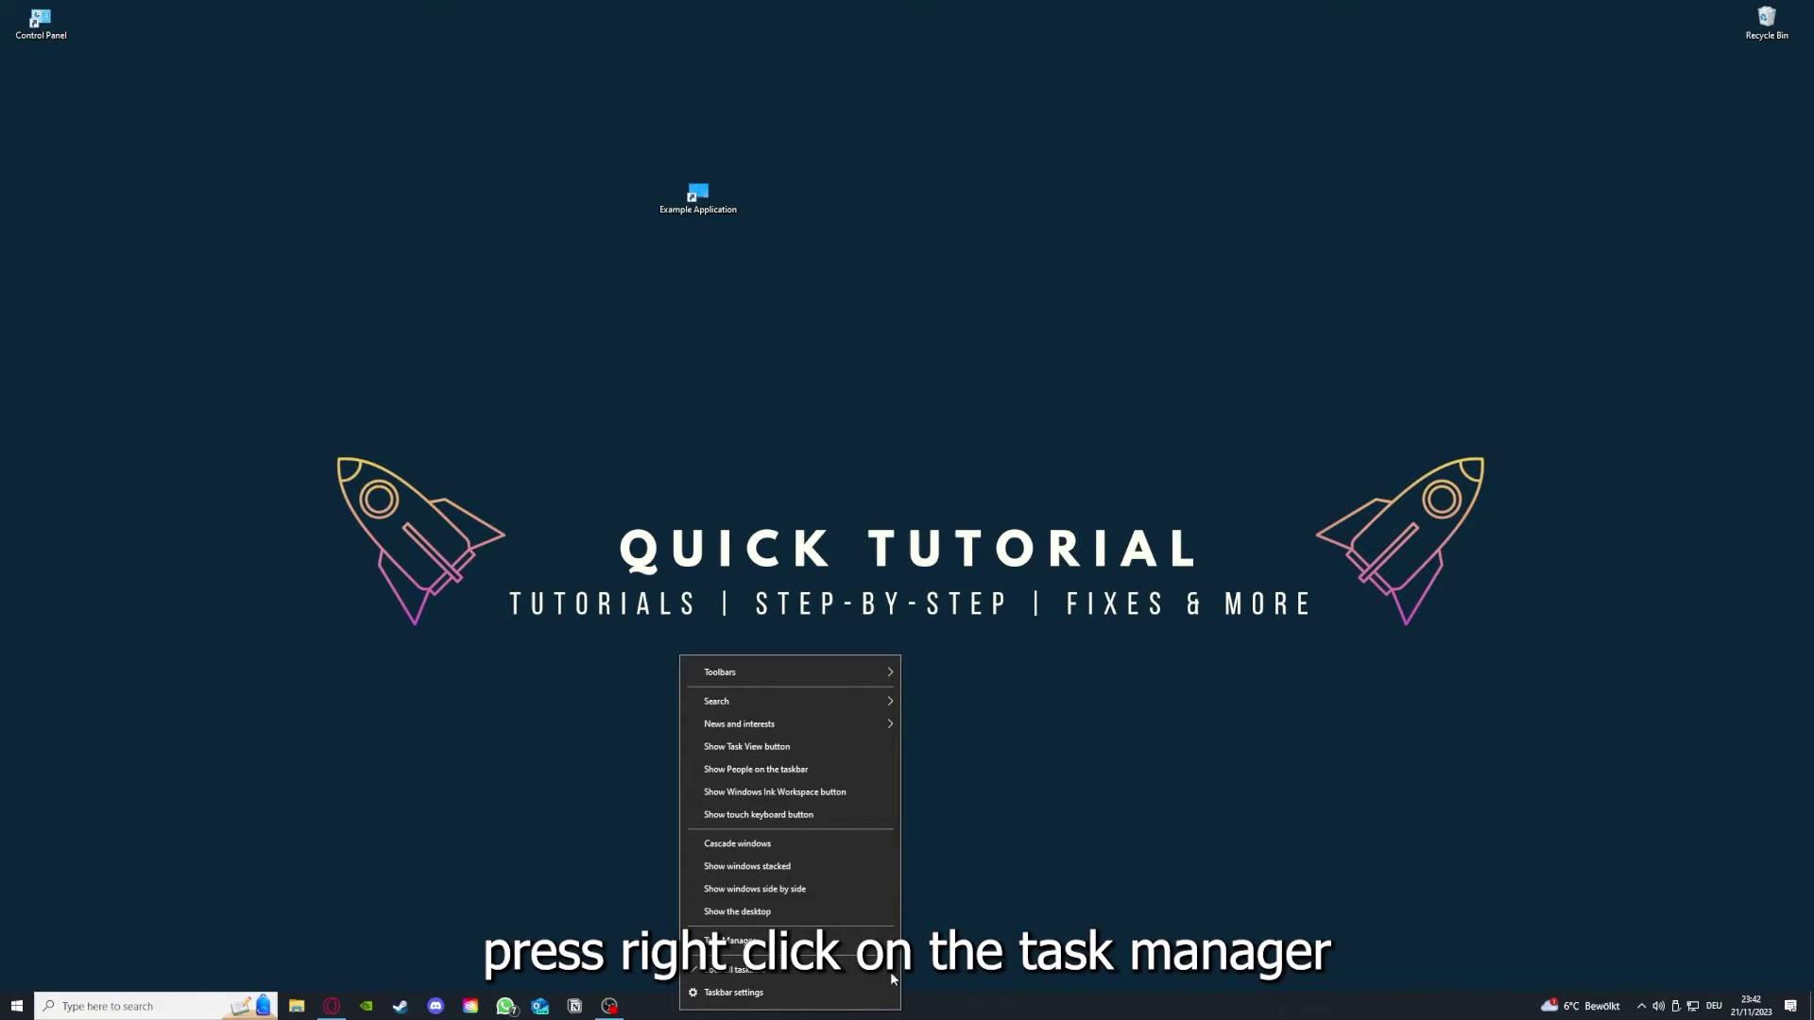
pyautogui.click(811, 943)
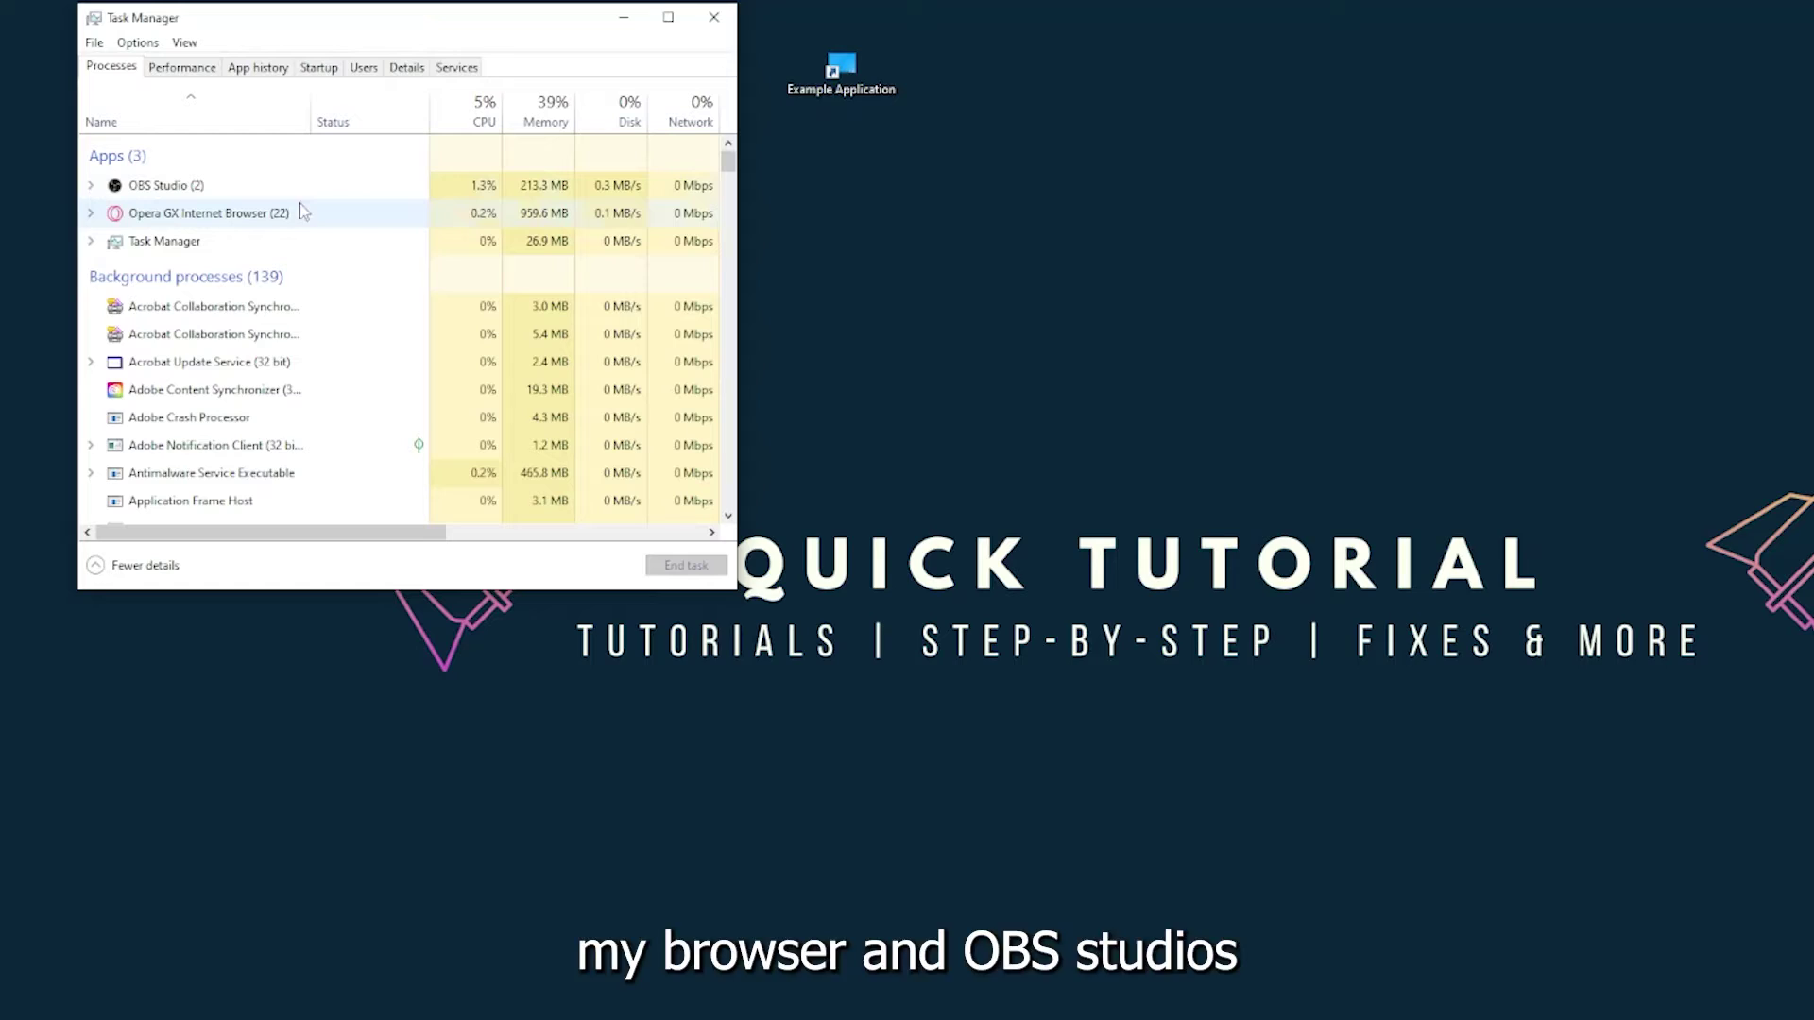
pyautogui.click(341, 247)
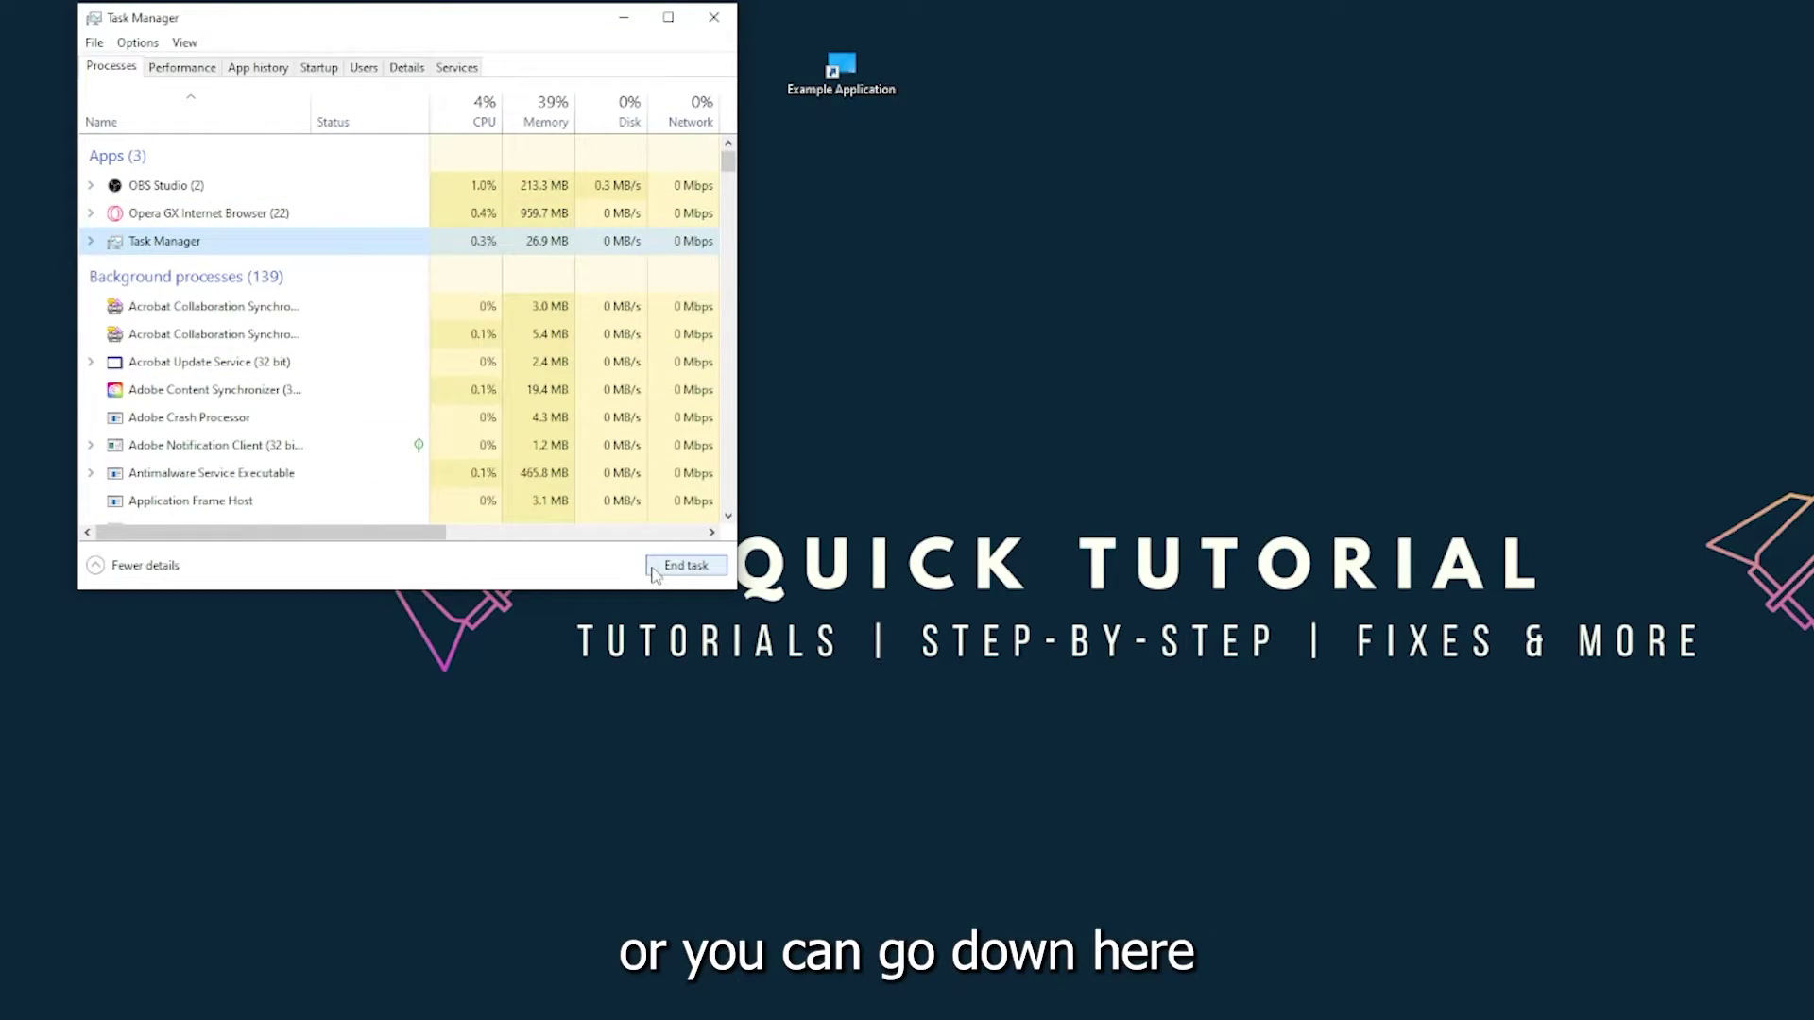
pyautogui.click(685, 565)
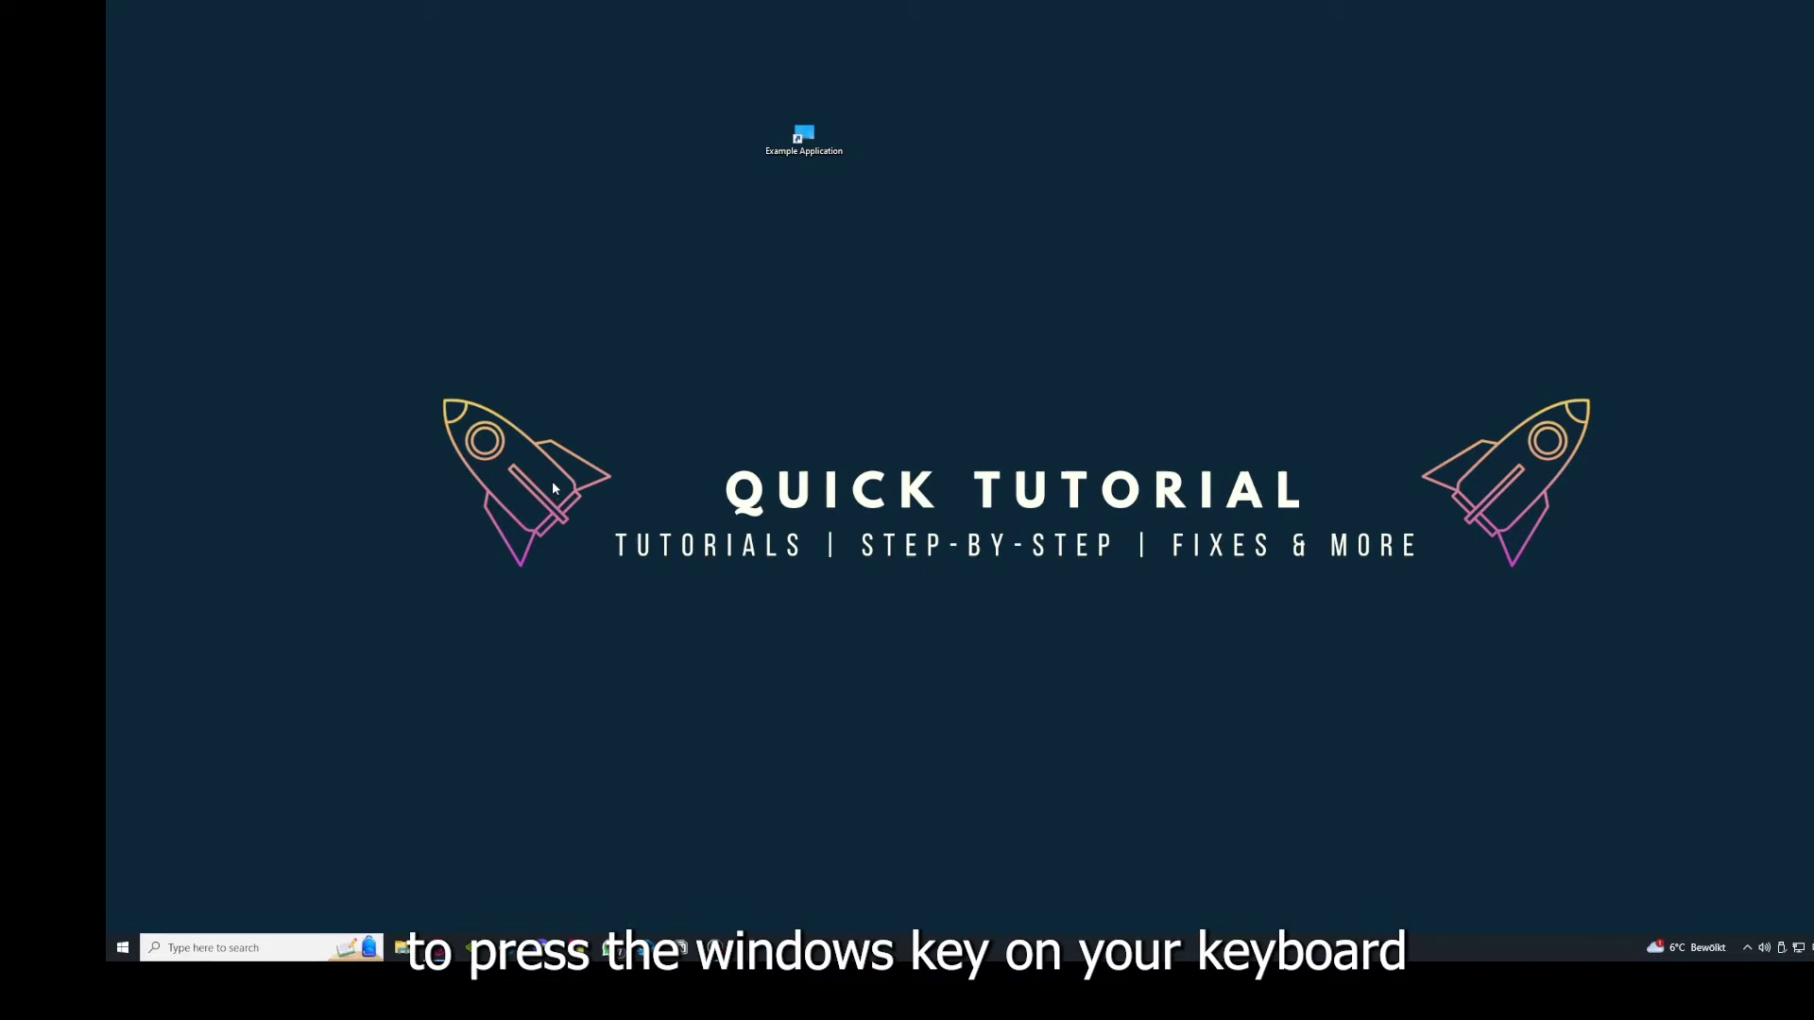
pyautogui.press('super')
pyautogui.press('super')
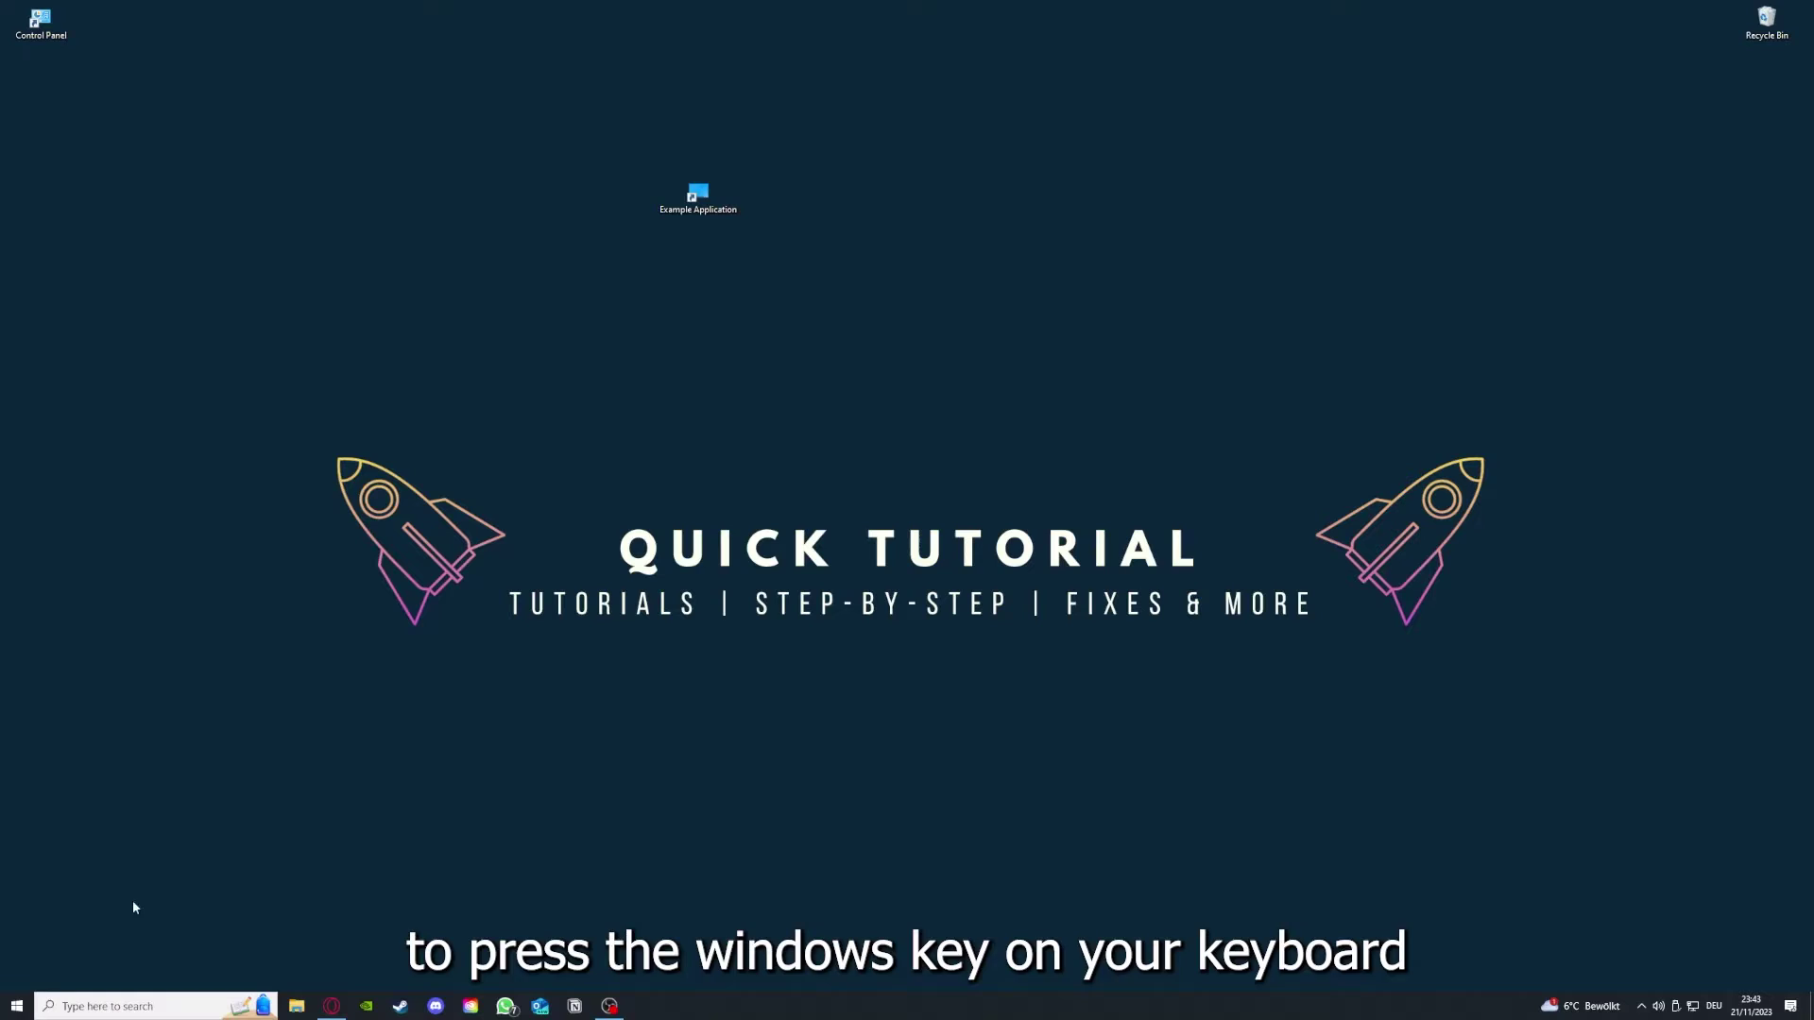
pyautogui.click(19, 1002)
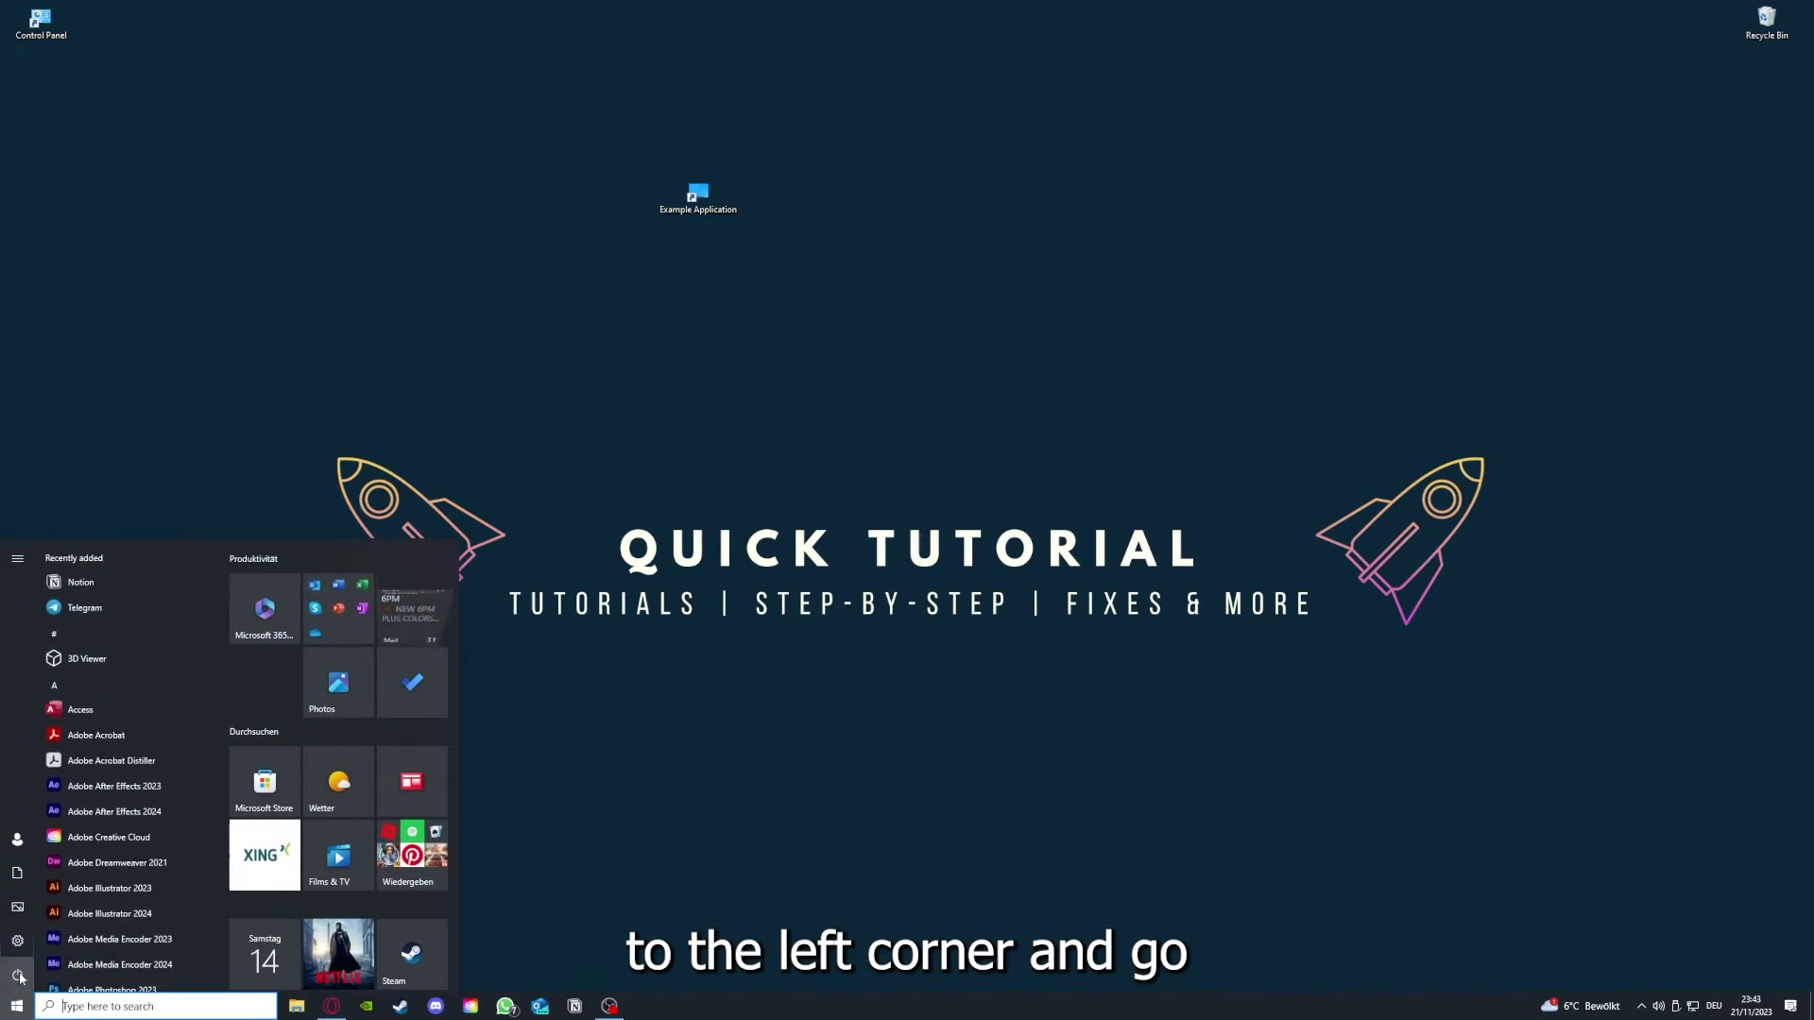
pyautogui.moveTo(20, 979)
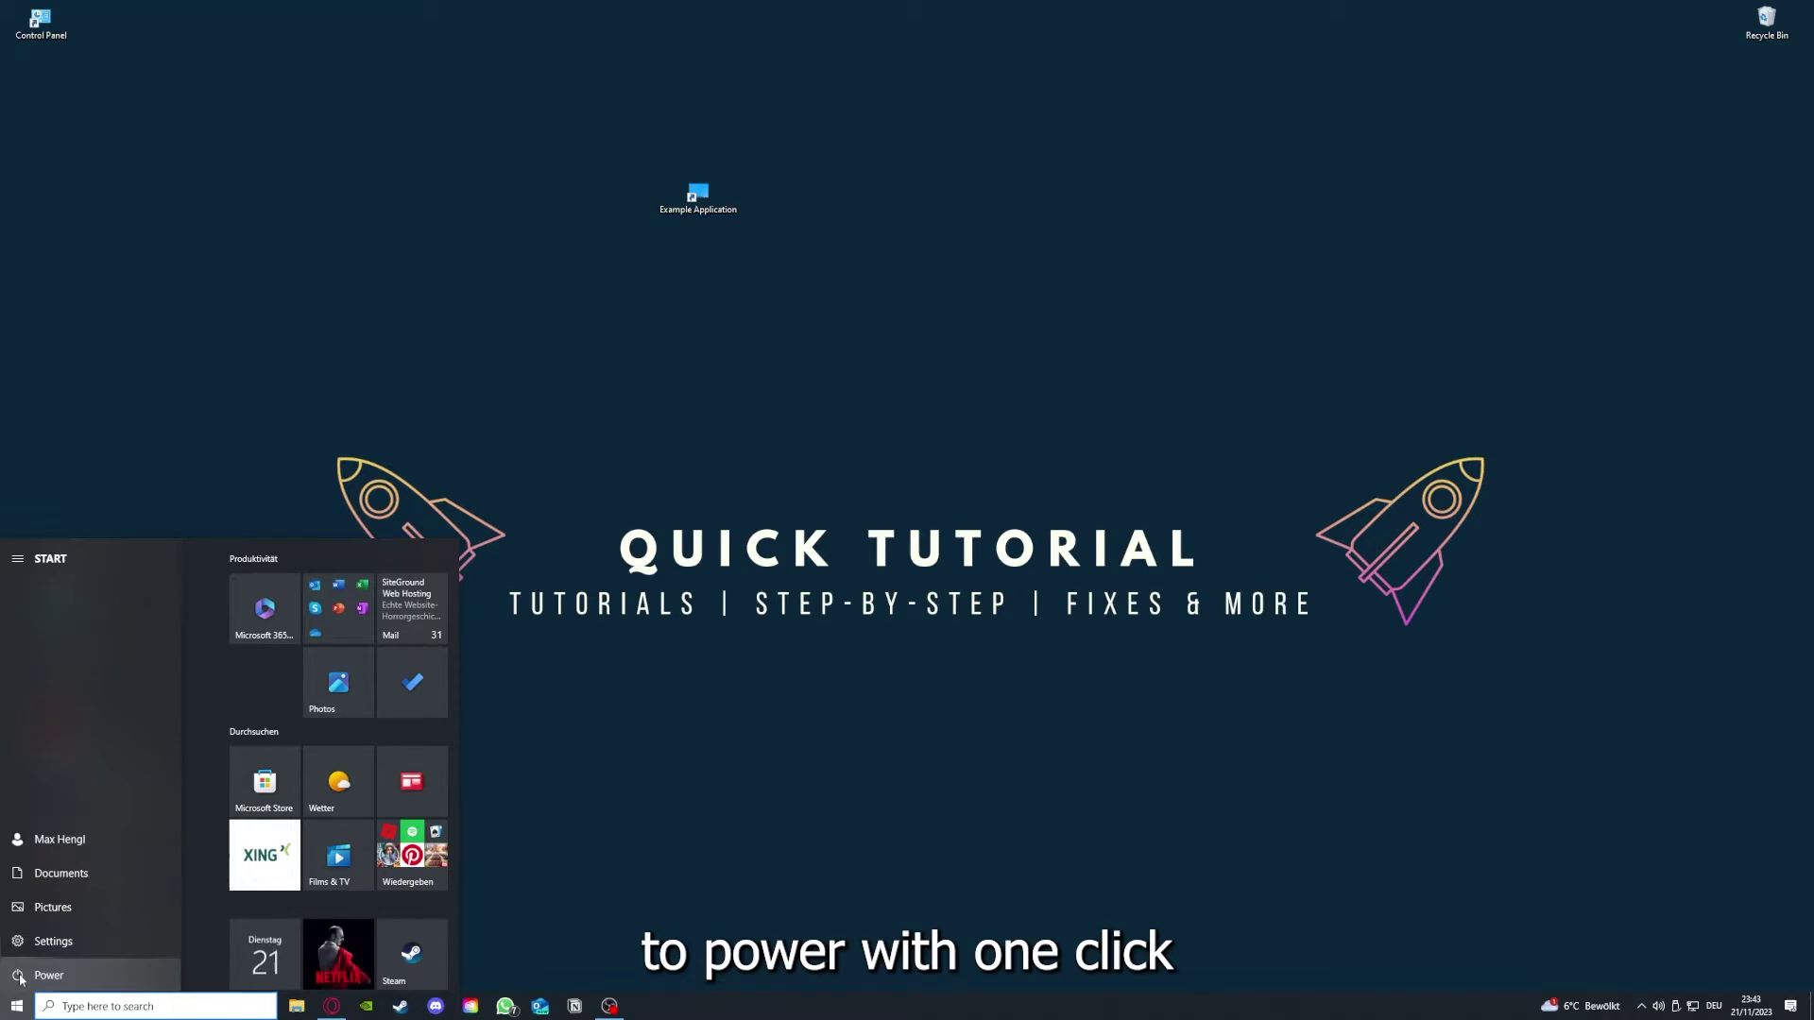
pyautogui.click(23, 978)
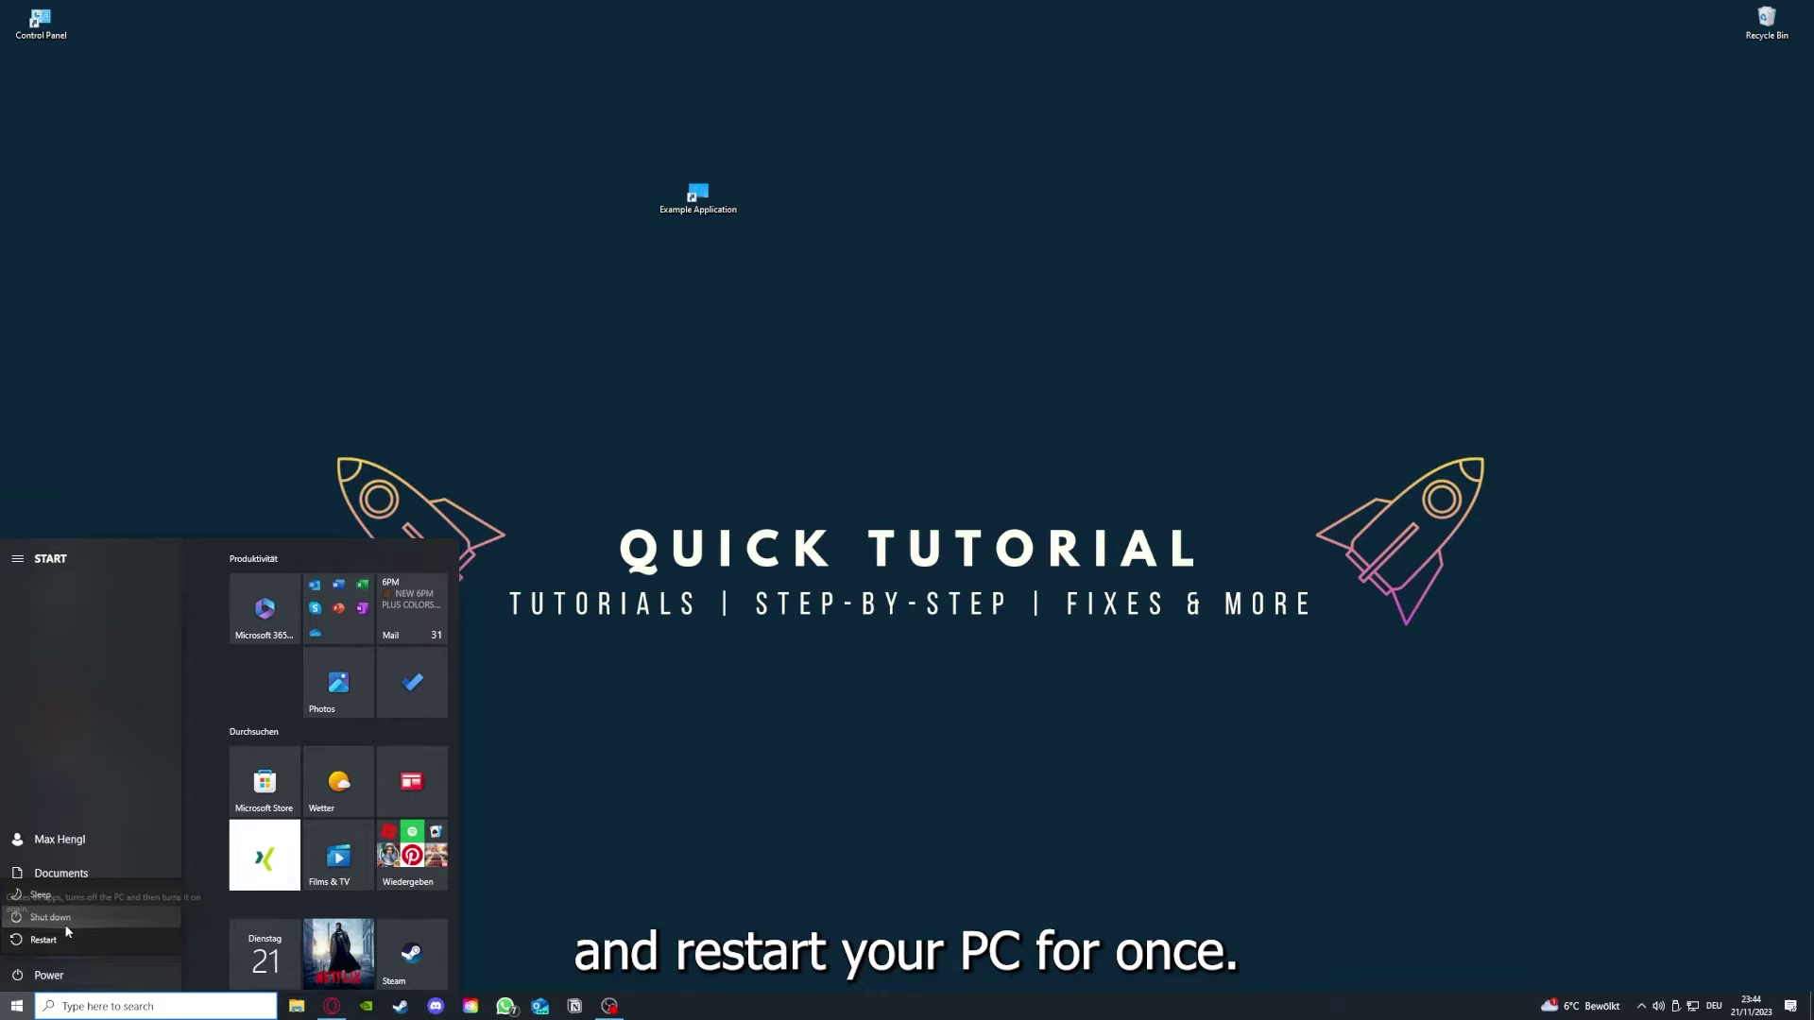
pyautogui.click(723, 728)
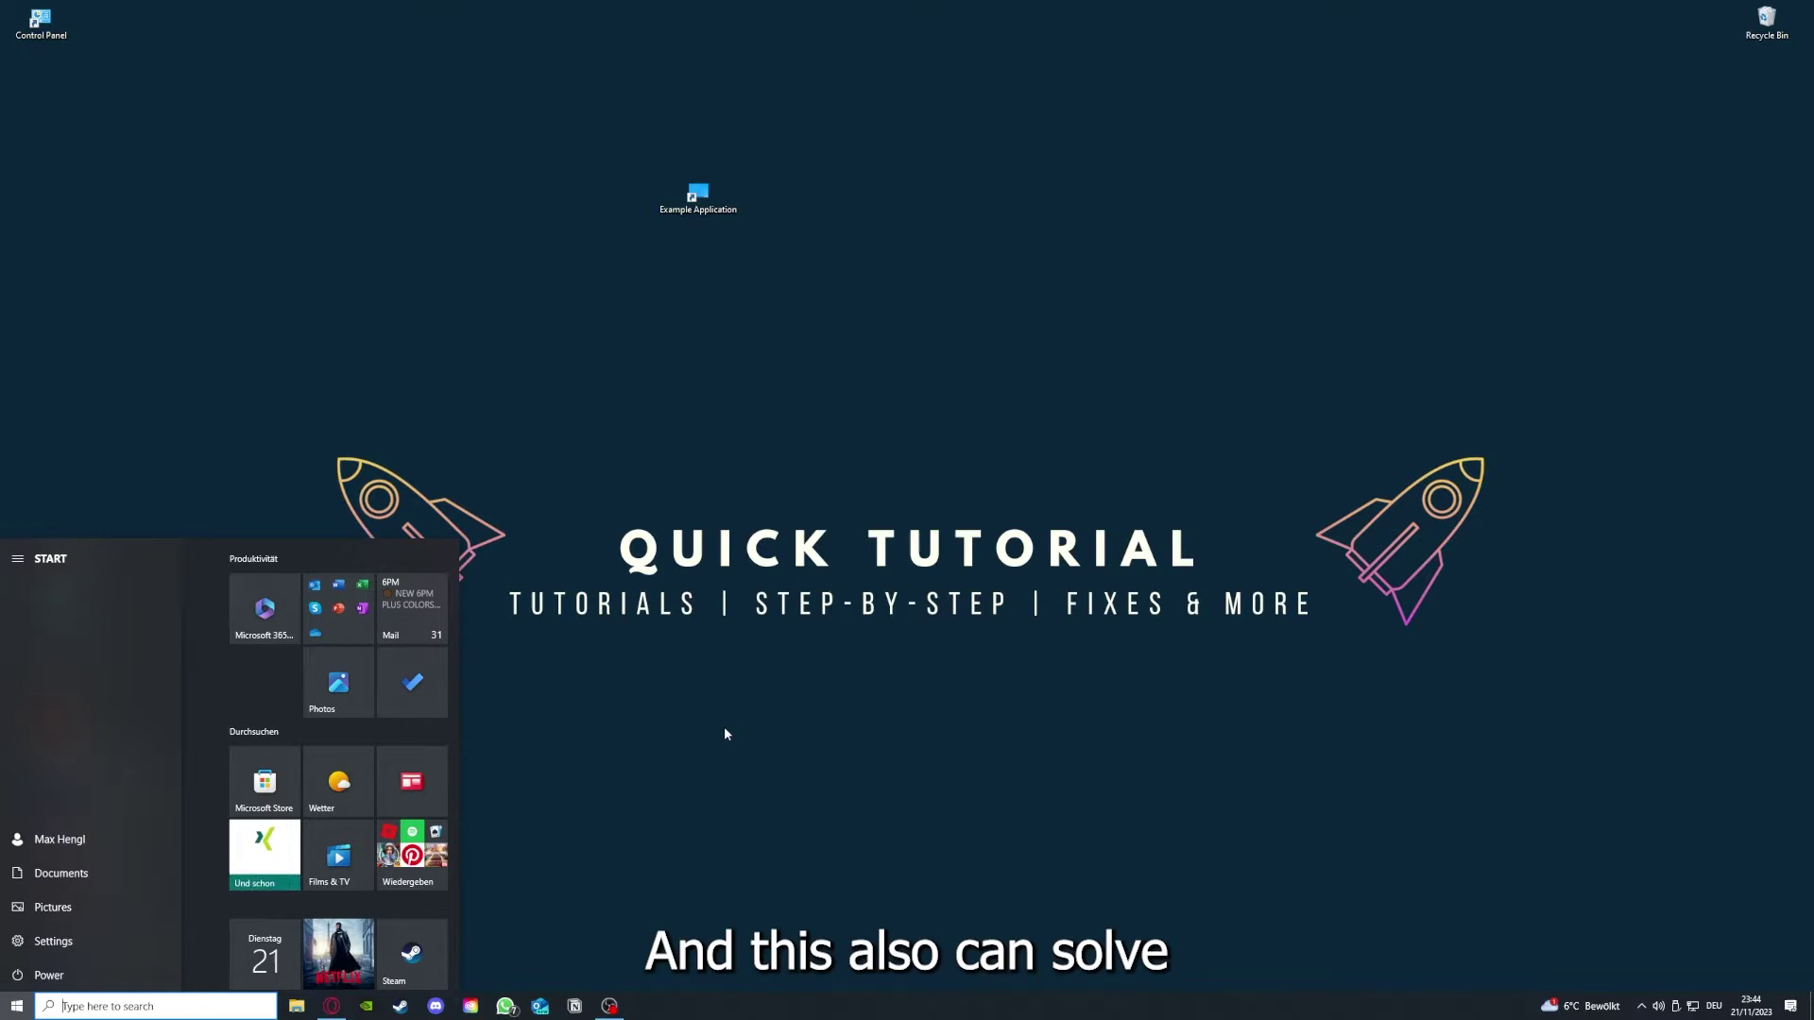
pyautogui.click(716, 724)
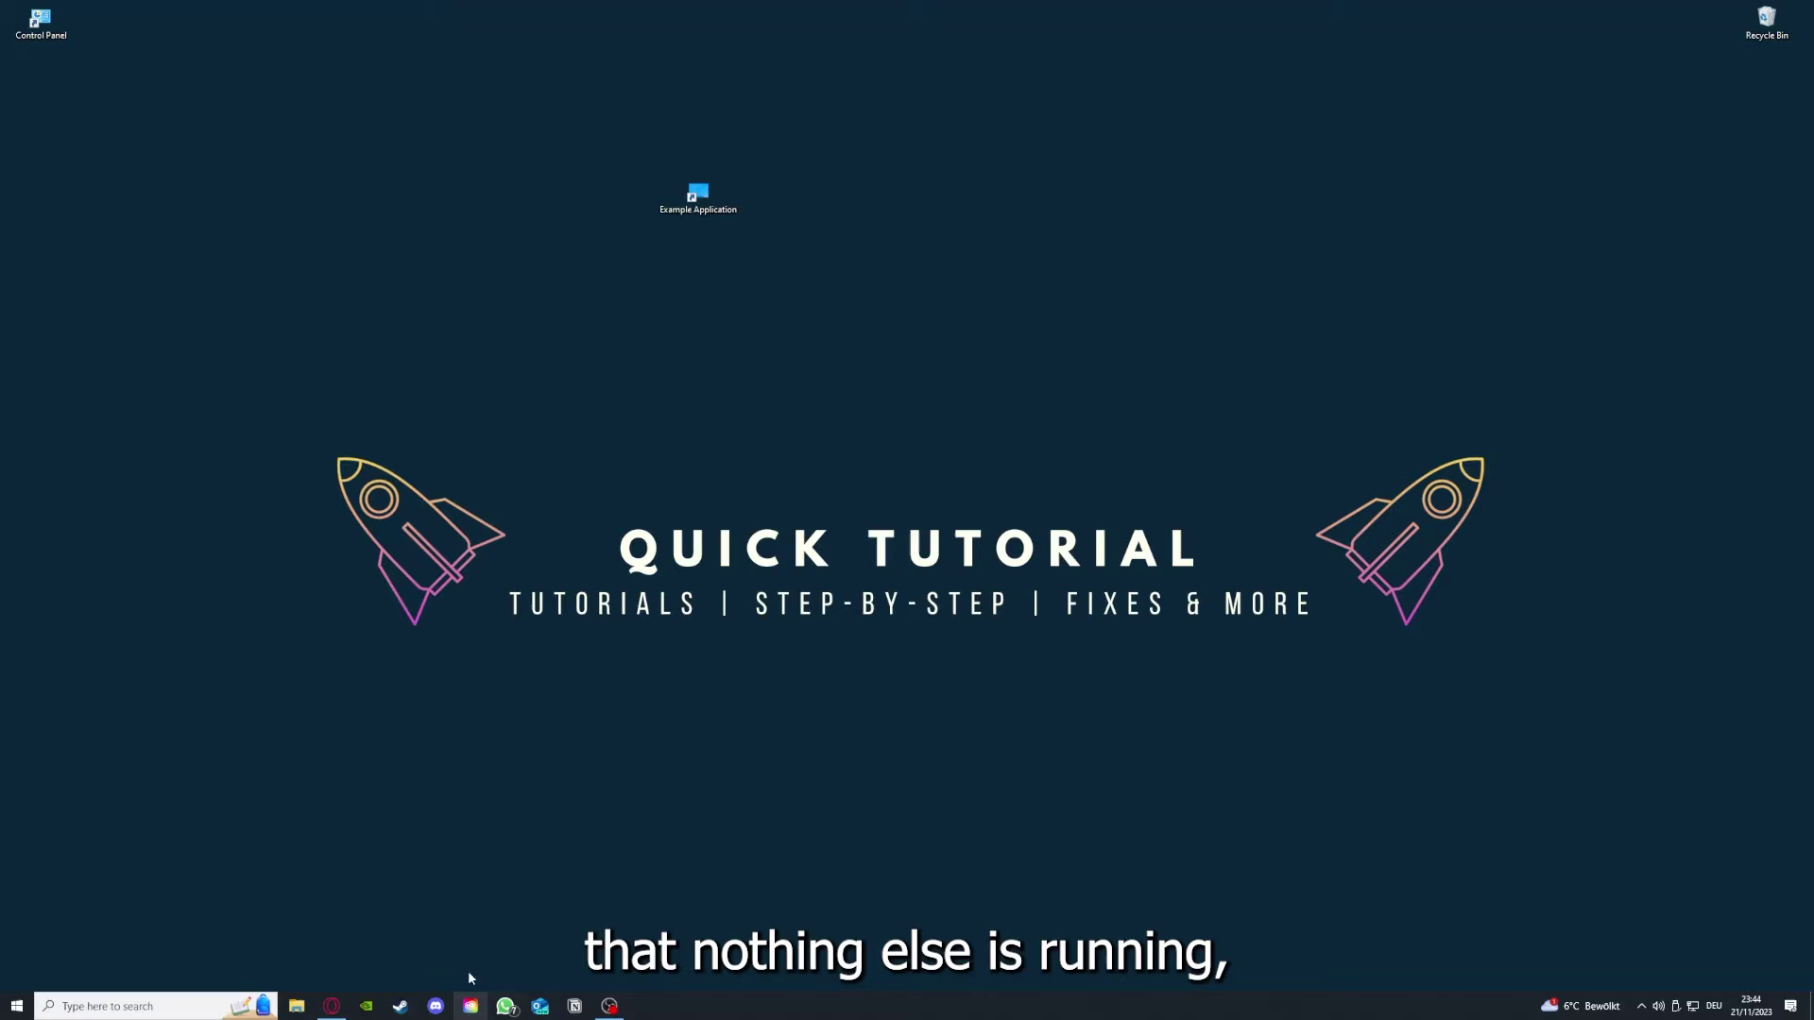
# Open Task Manager on its Startup tab and maximize the window.
pyautogui.rightClick(704, 1006)
pyautogui.click(746, 935)
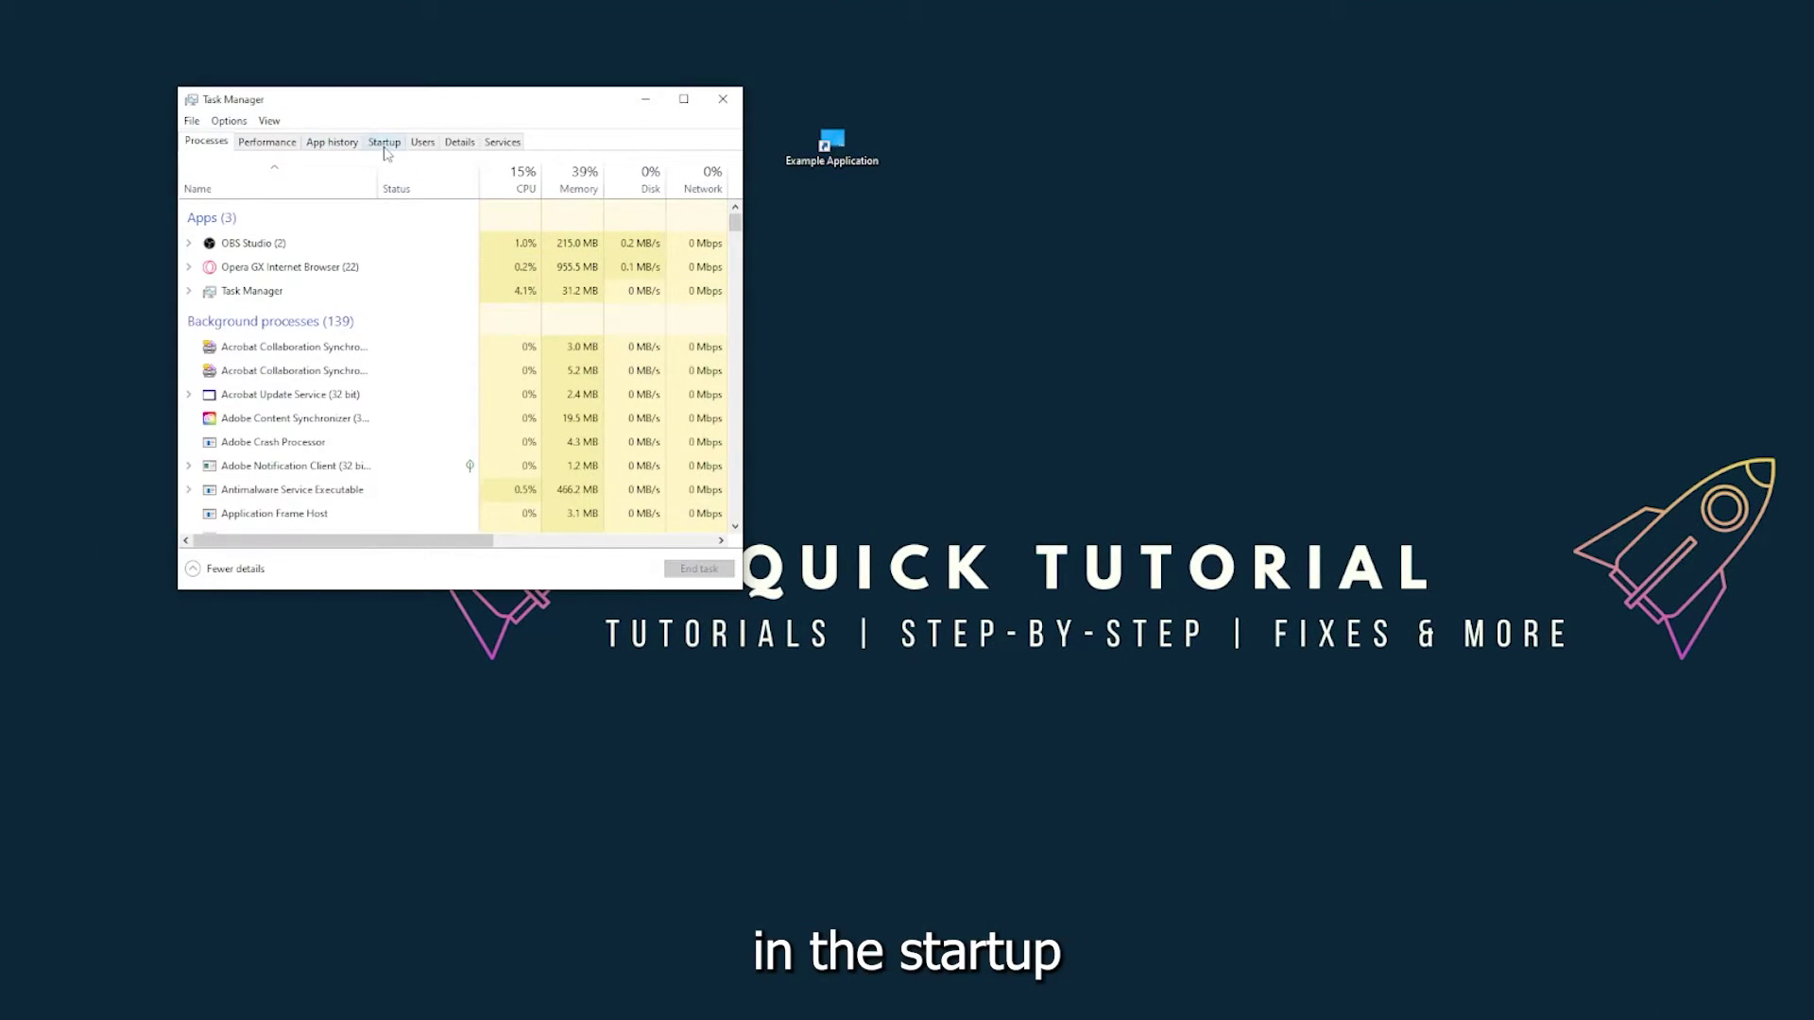
pyautogui.click(385, 142)
pyautogui.scroll(-5, 387, 378)
pyautogui.scroll(5, 382, 453)
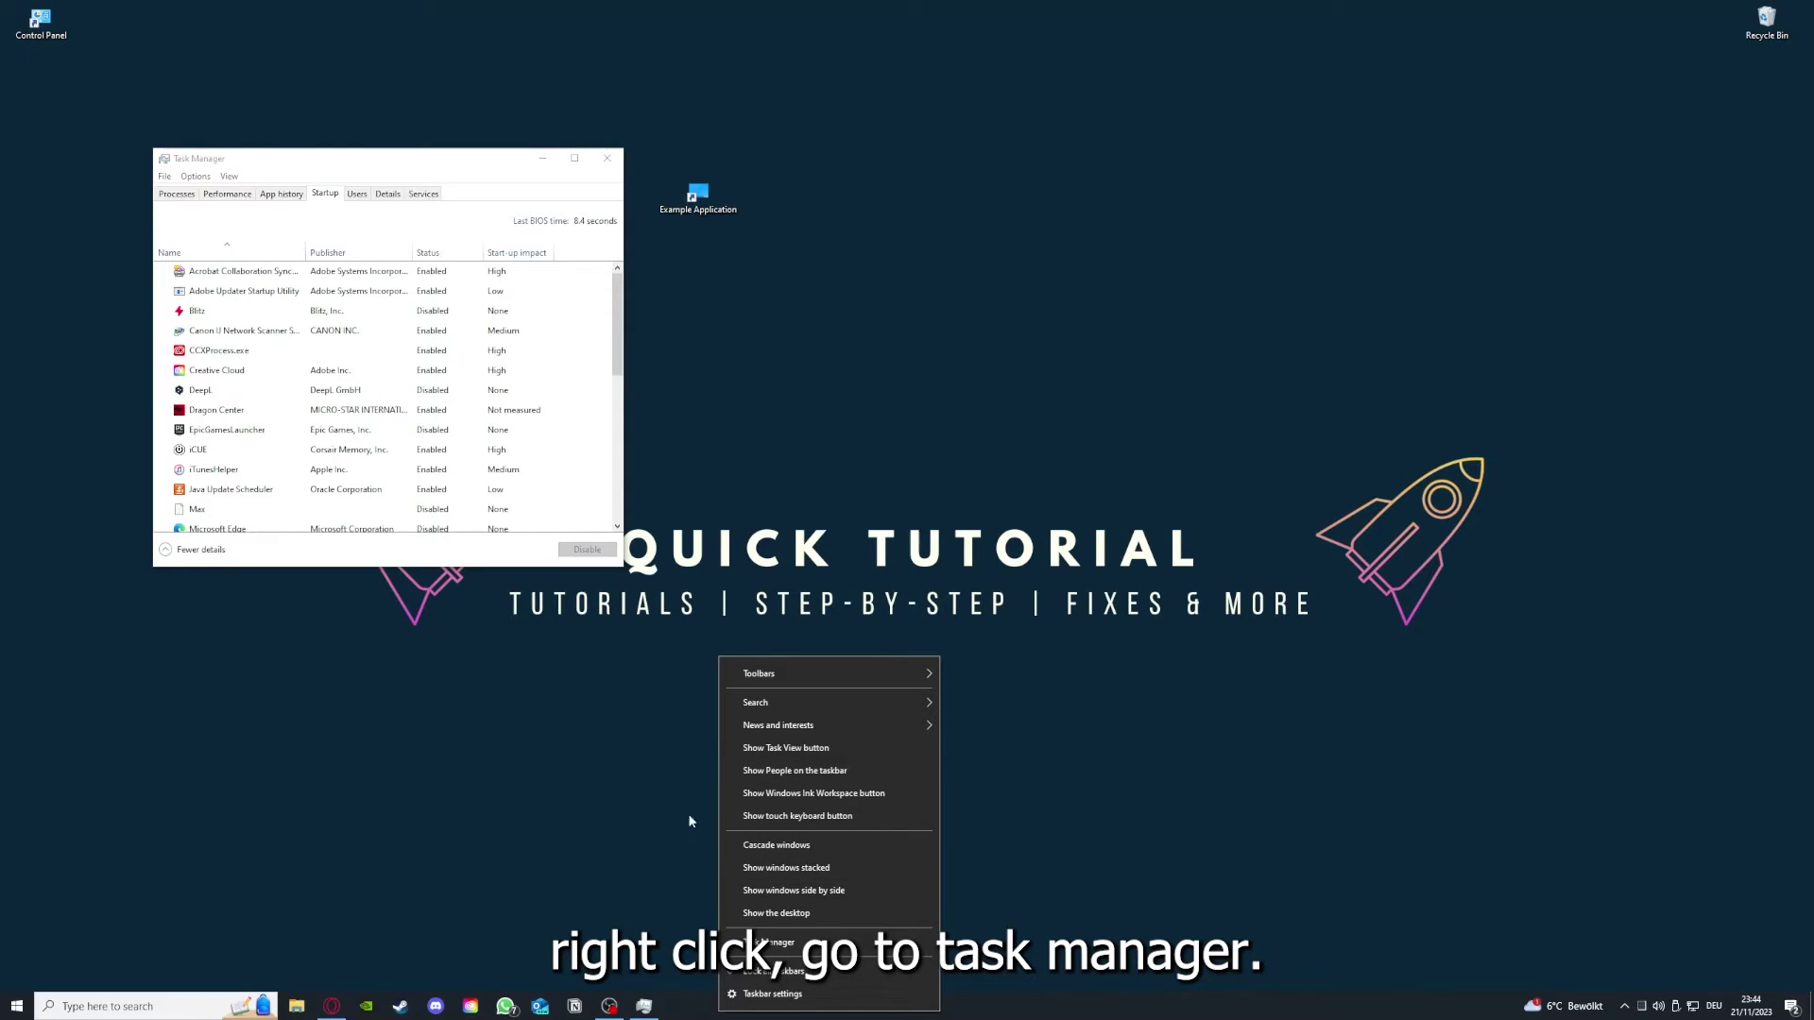
pyautogui.click(771, 942)
pyautogui.click(575, 158)
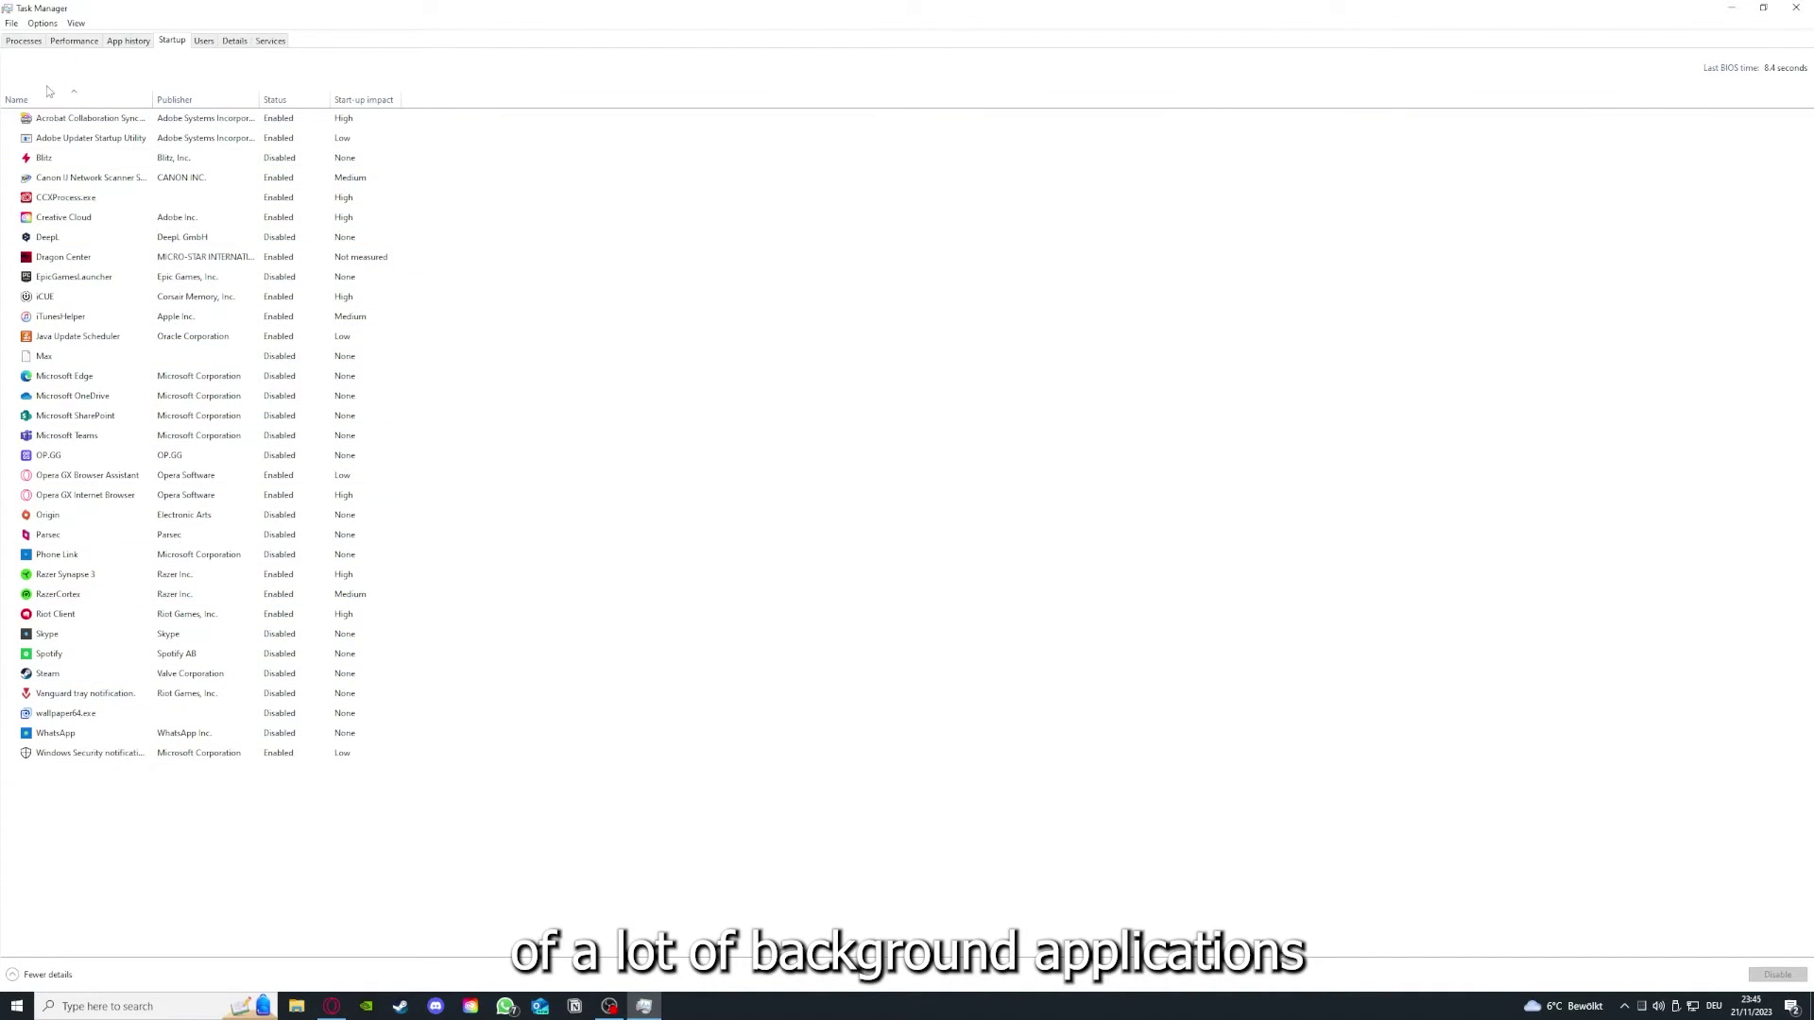
# Check startup entries Acrobat, CCXProcess, Microsoft OneDrive, Phone Link and iTunesHelper.
pyautogui.rightClick(295, 121)
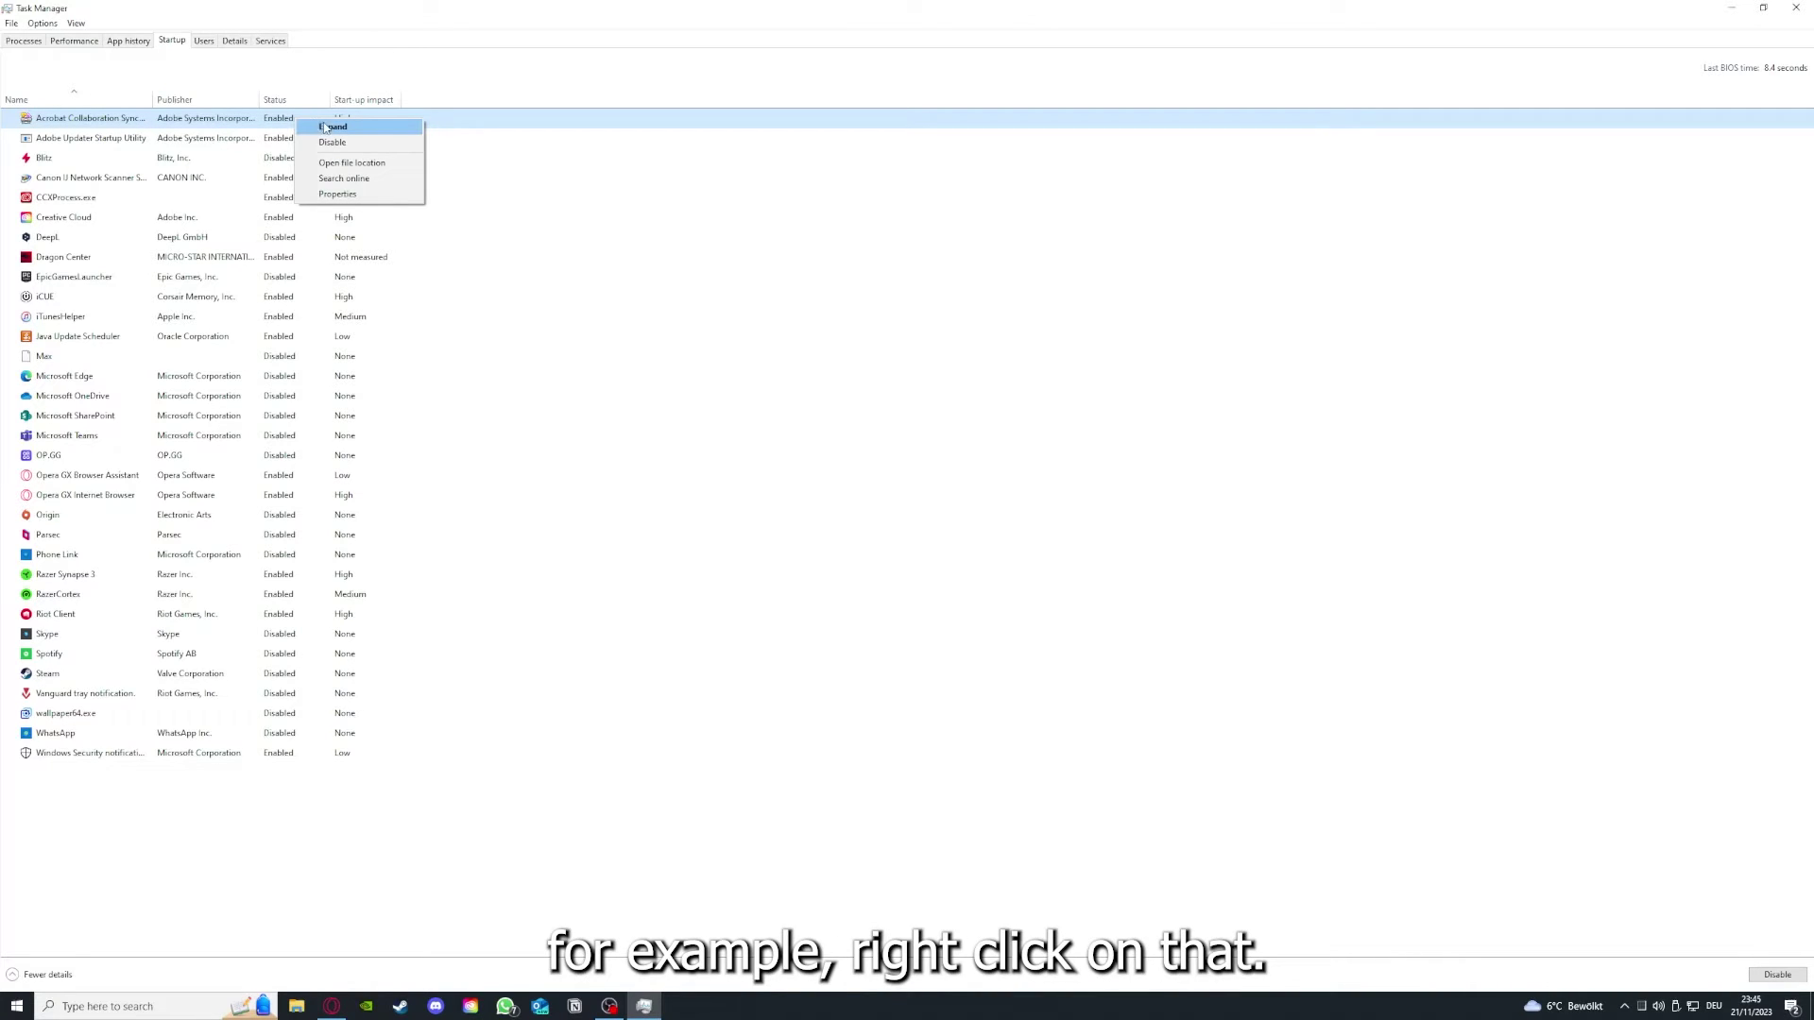
pyautogui.click(633, 193)
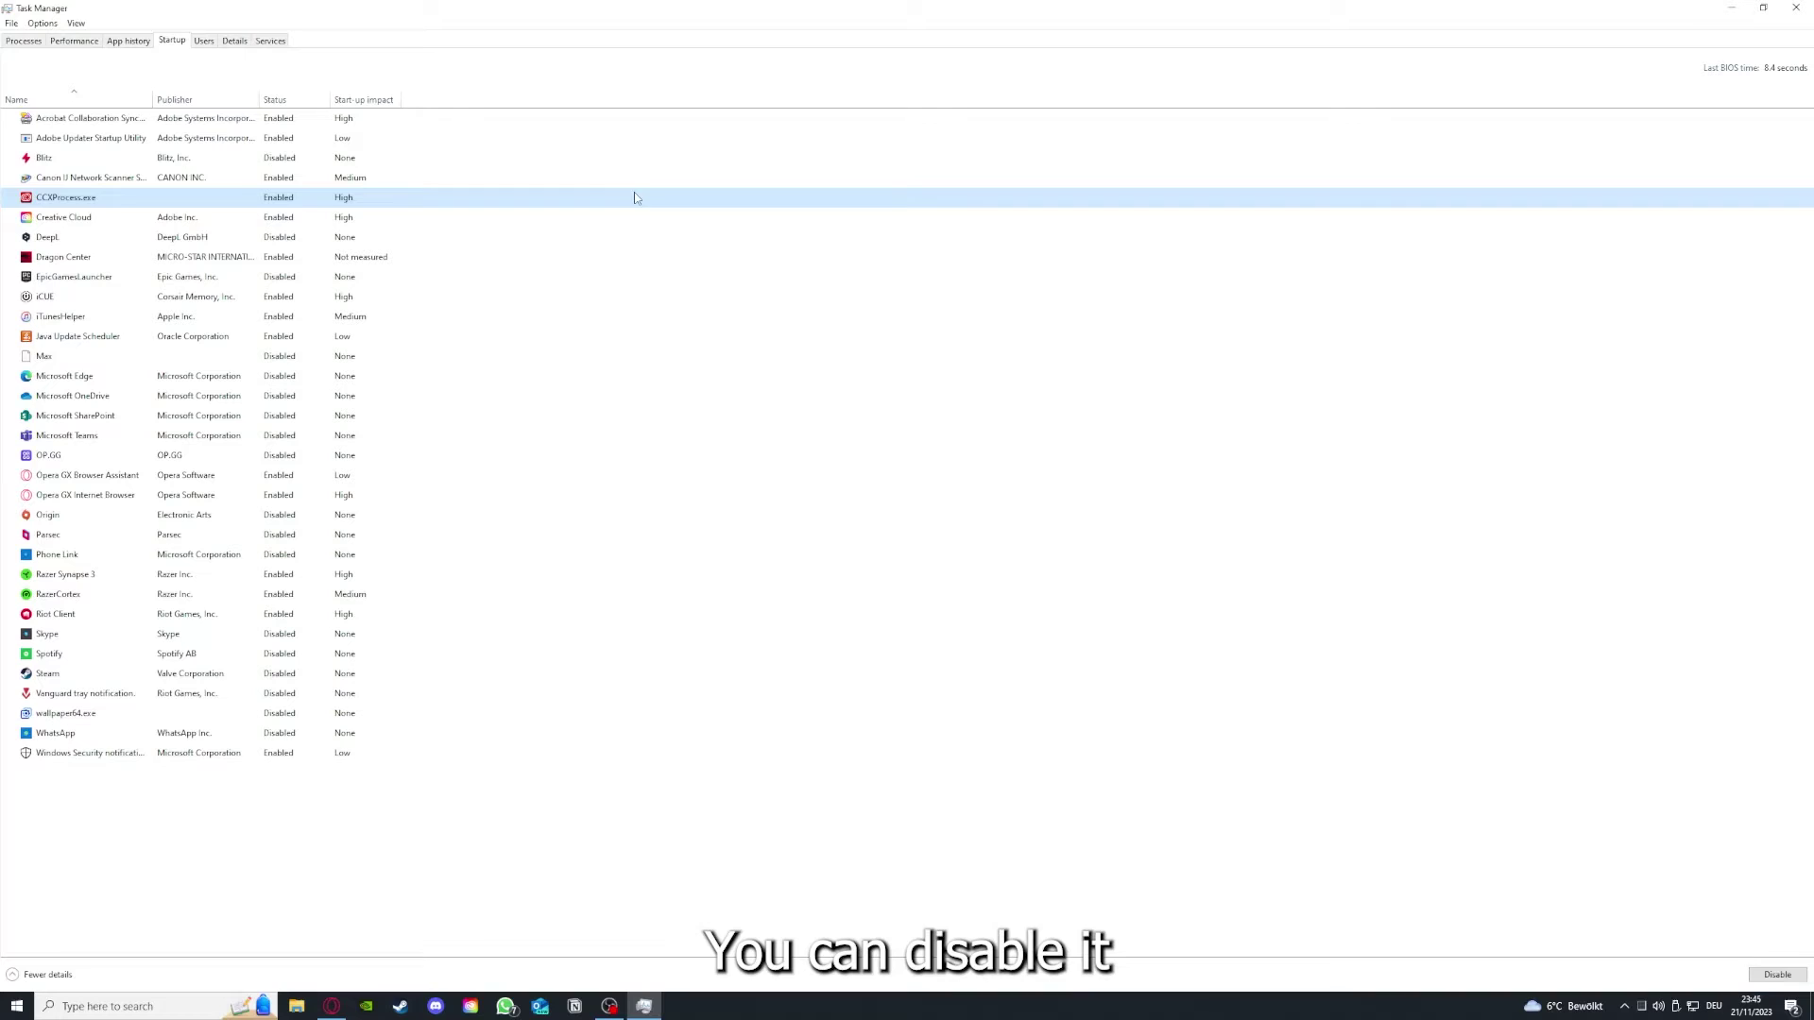
pyautogui.click(947, 397)
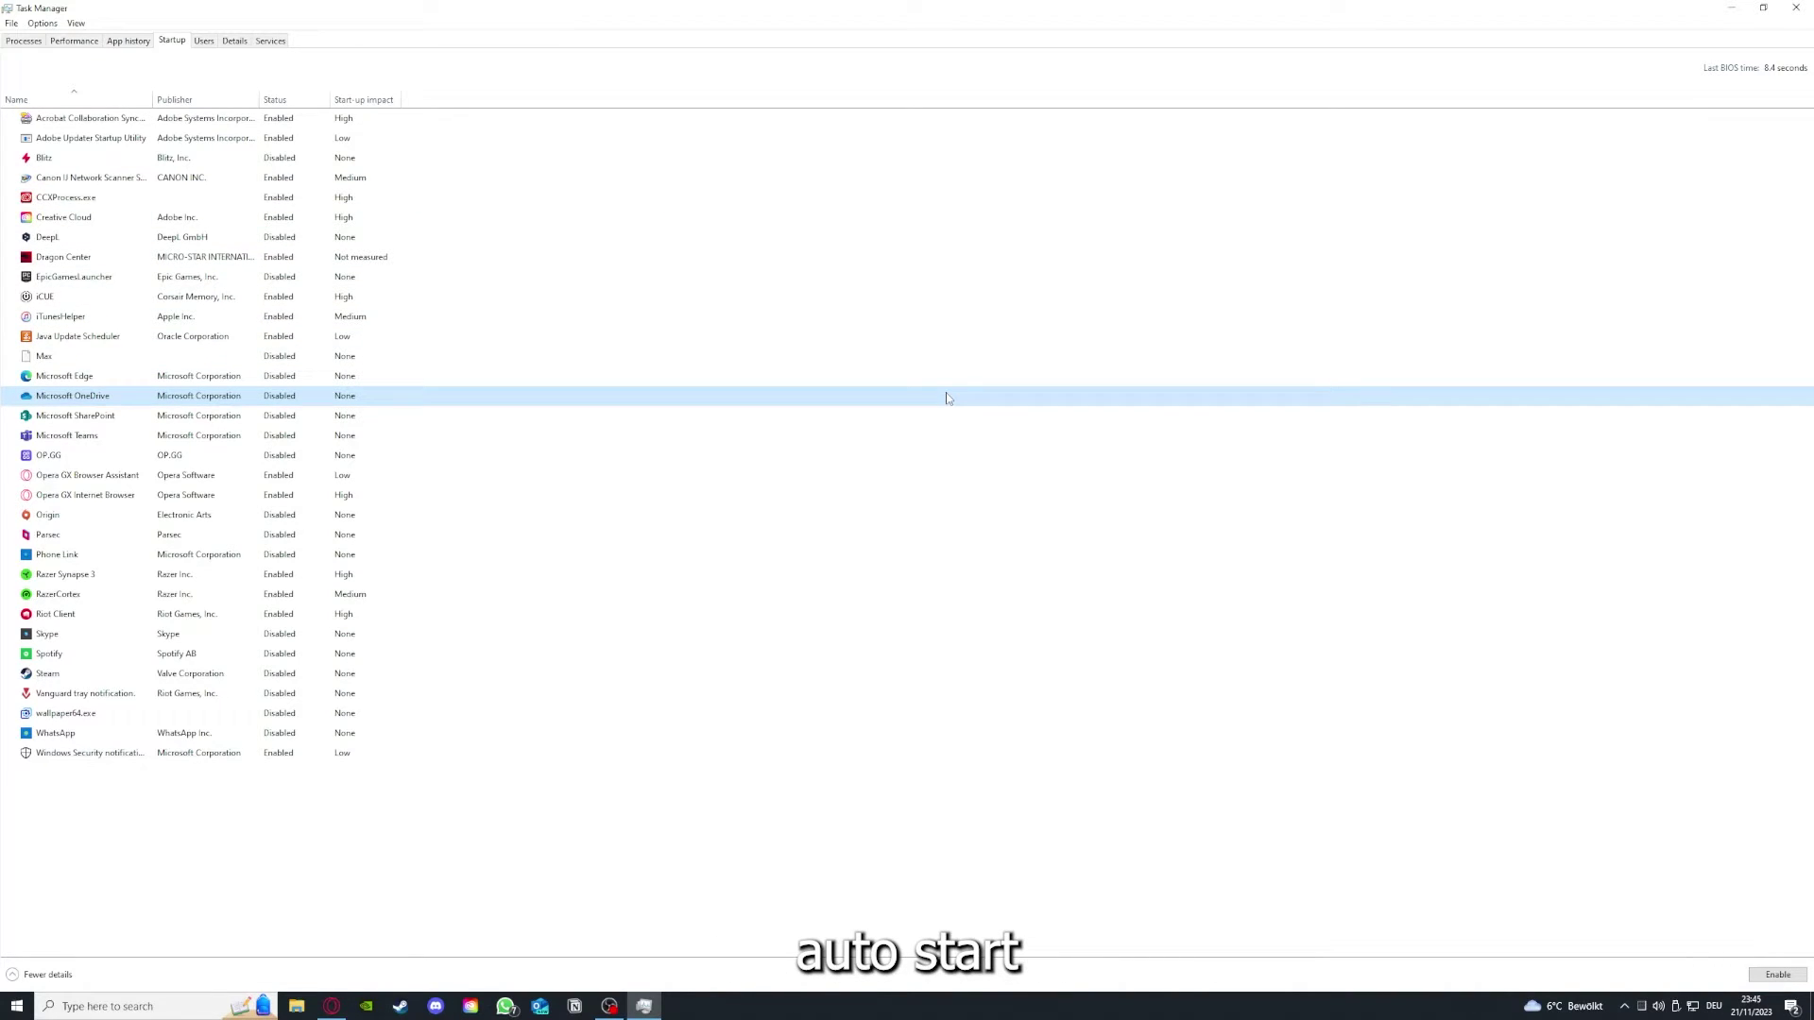
pyautogui.click(114, 124)
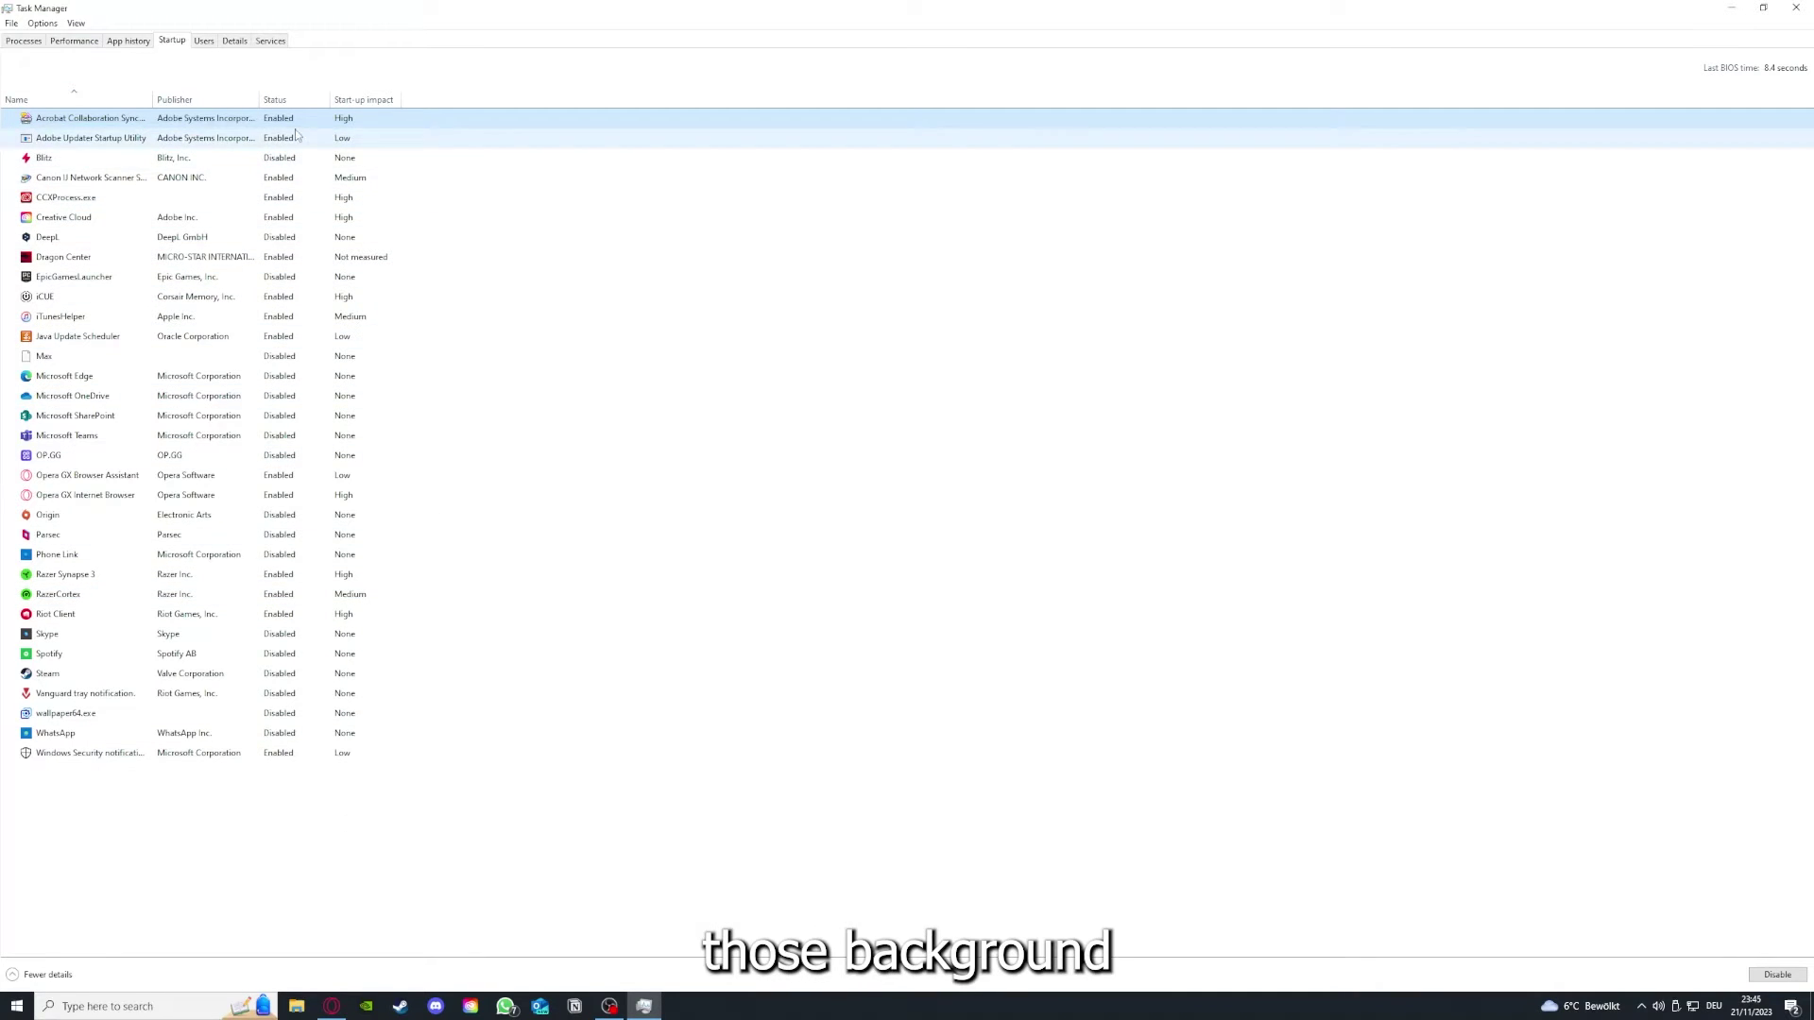
pyautogui.click(507, 561)
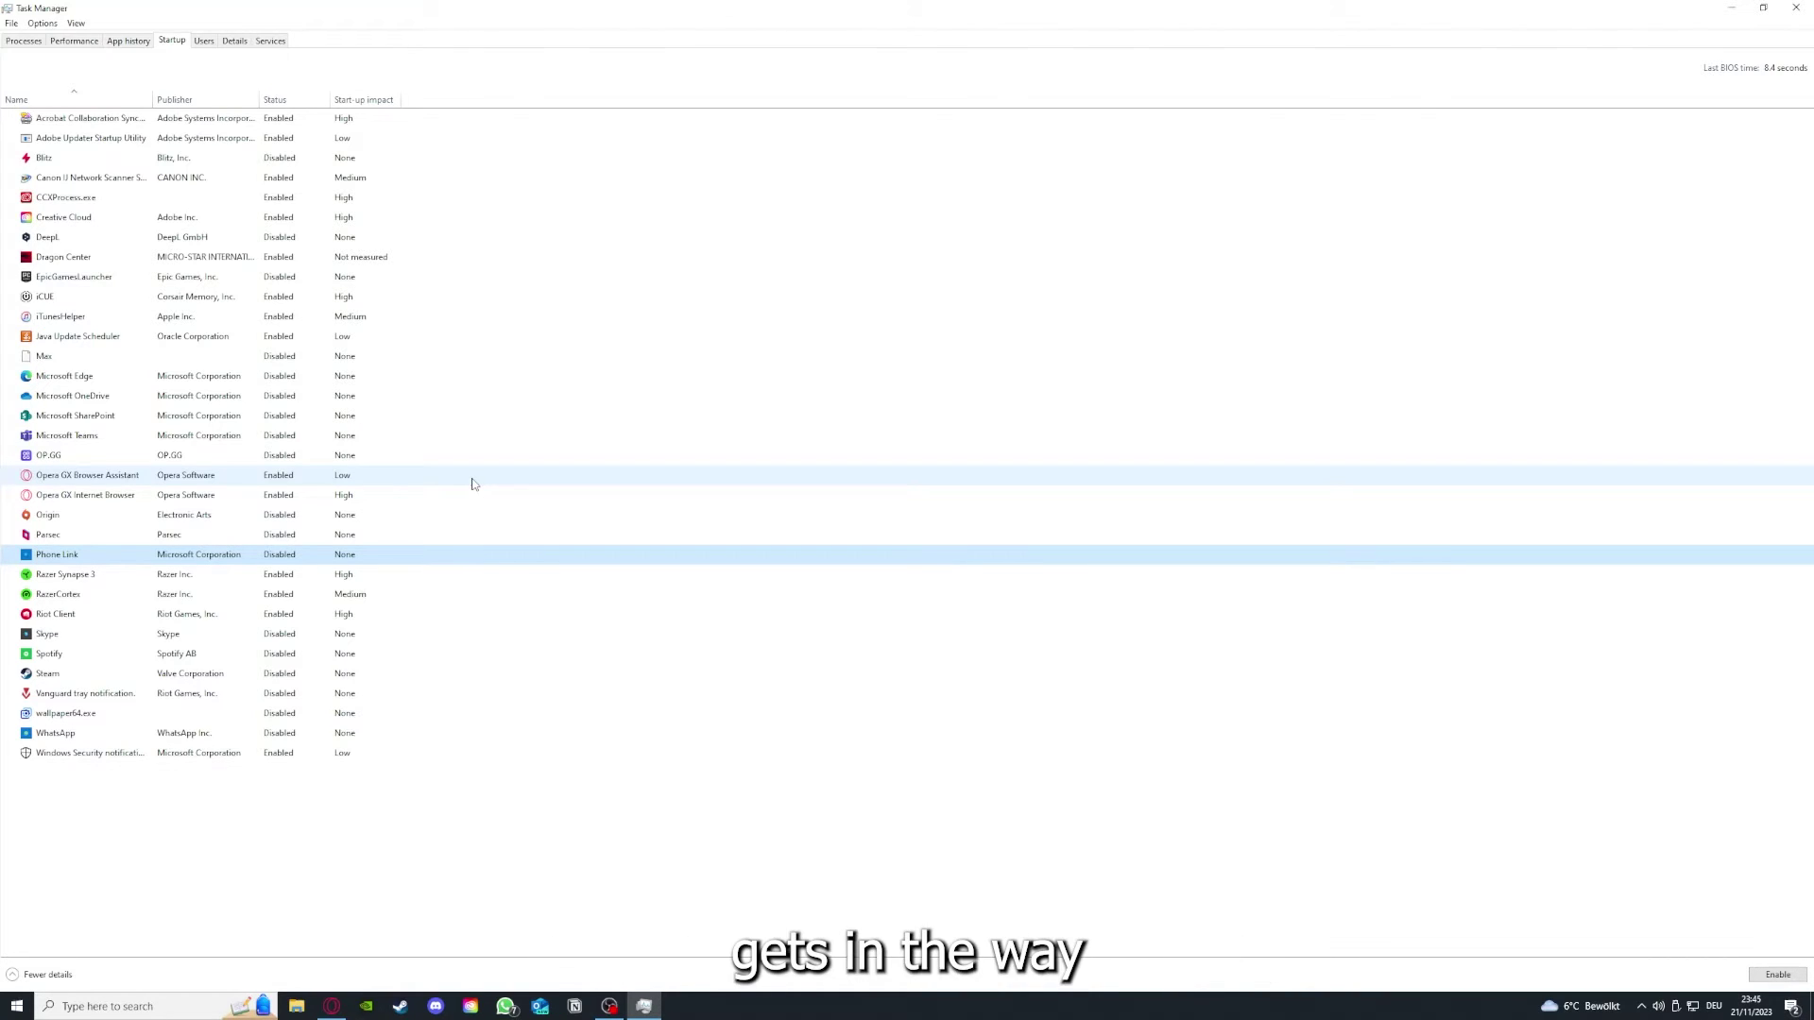
pyautogui.click(397, 324)
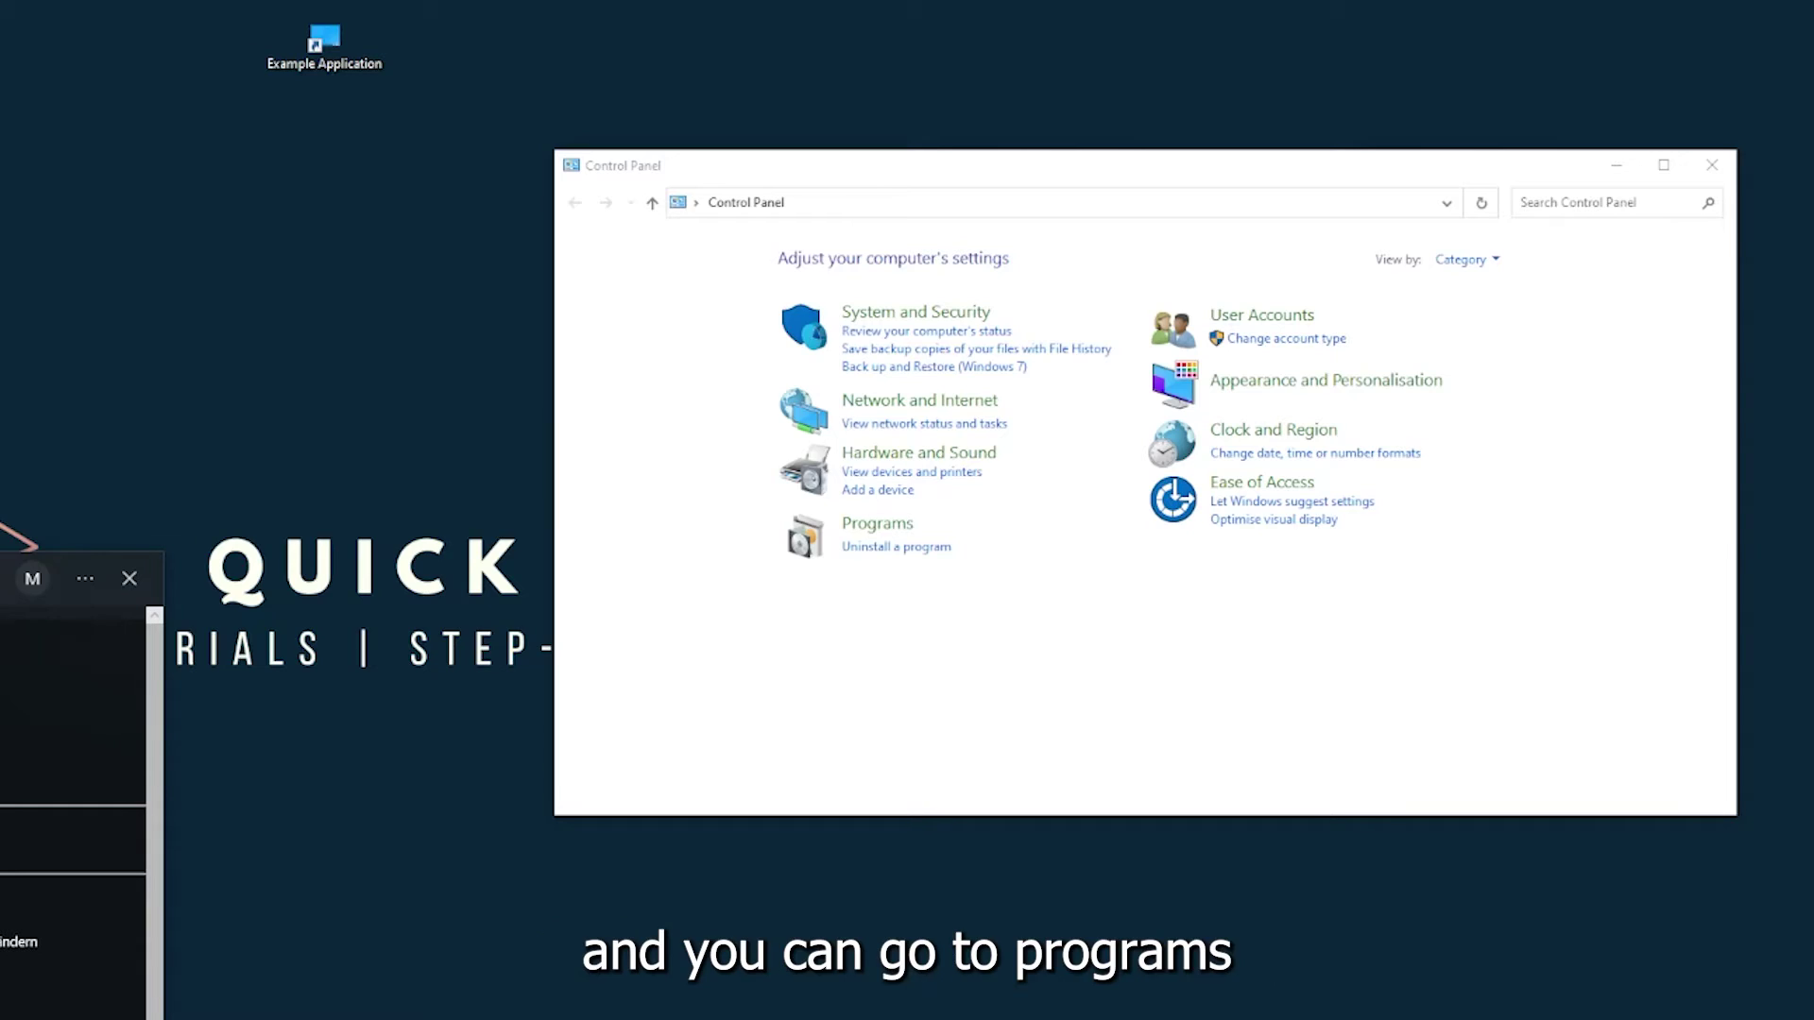
# Go to Programs > Programs and Features and scroll the installed list to Overwolf.
pyautogui.press('Escape')
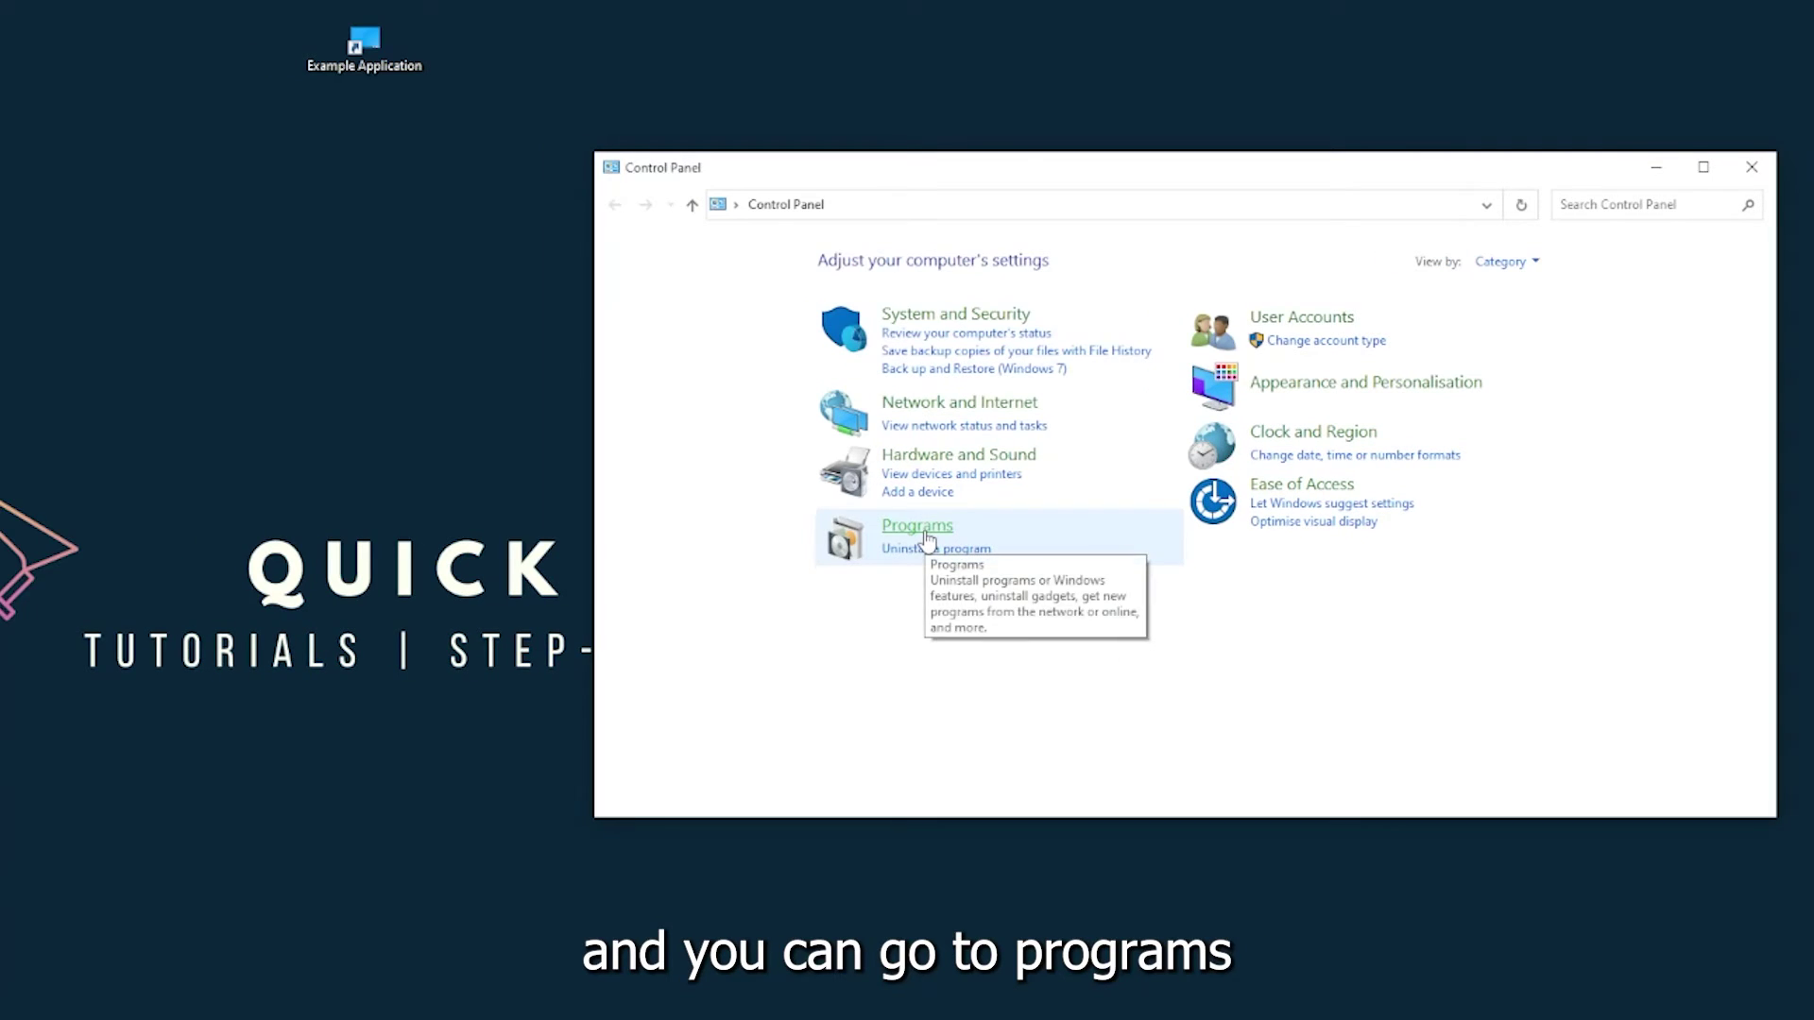
pyautogui.click(925, 535)
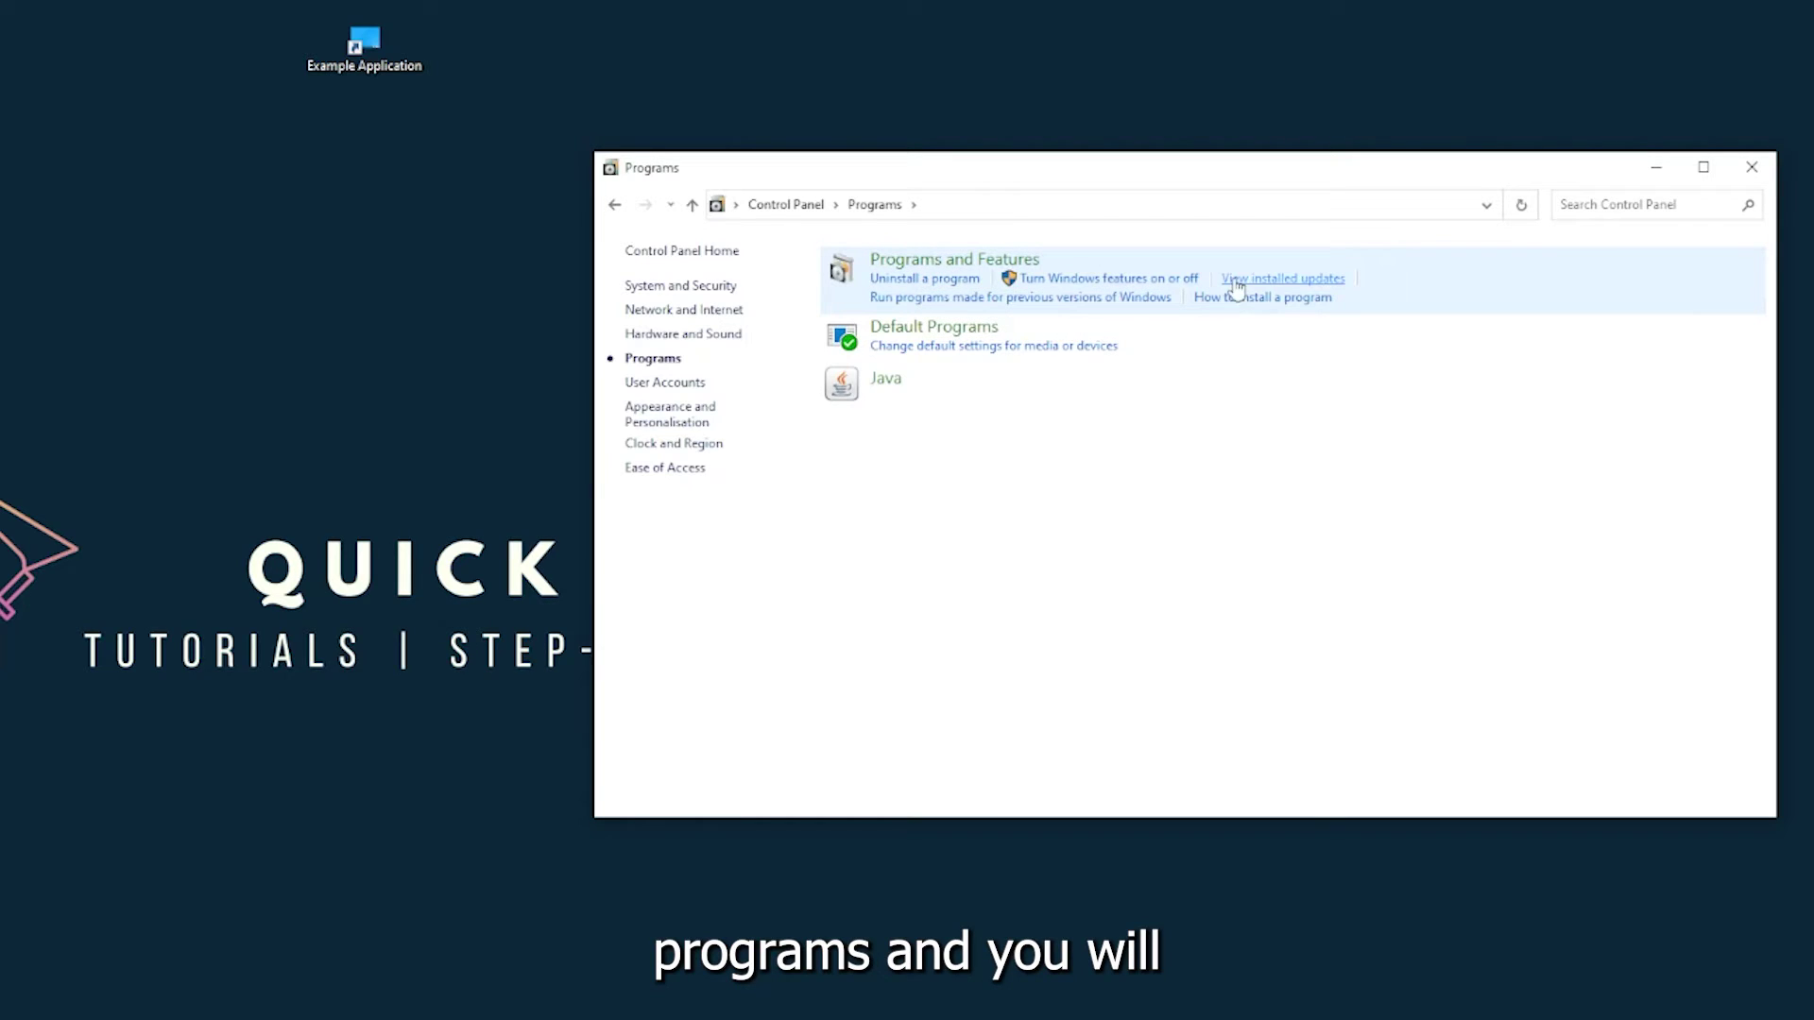
pyautogui.click(980, 269)
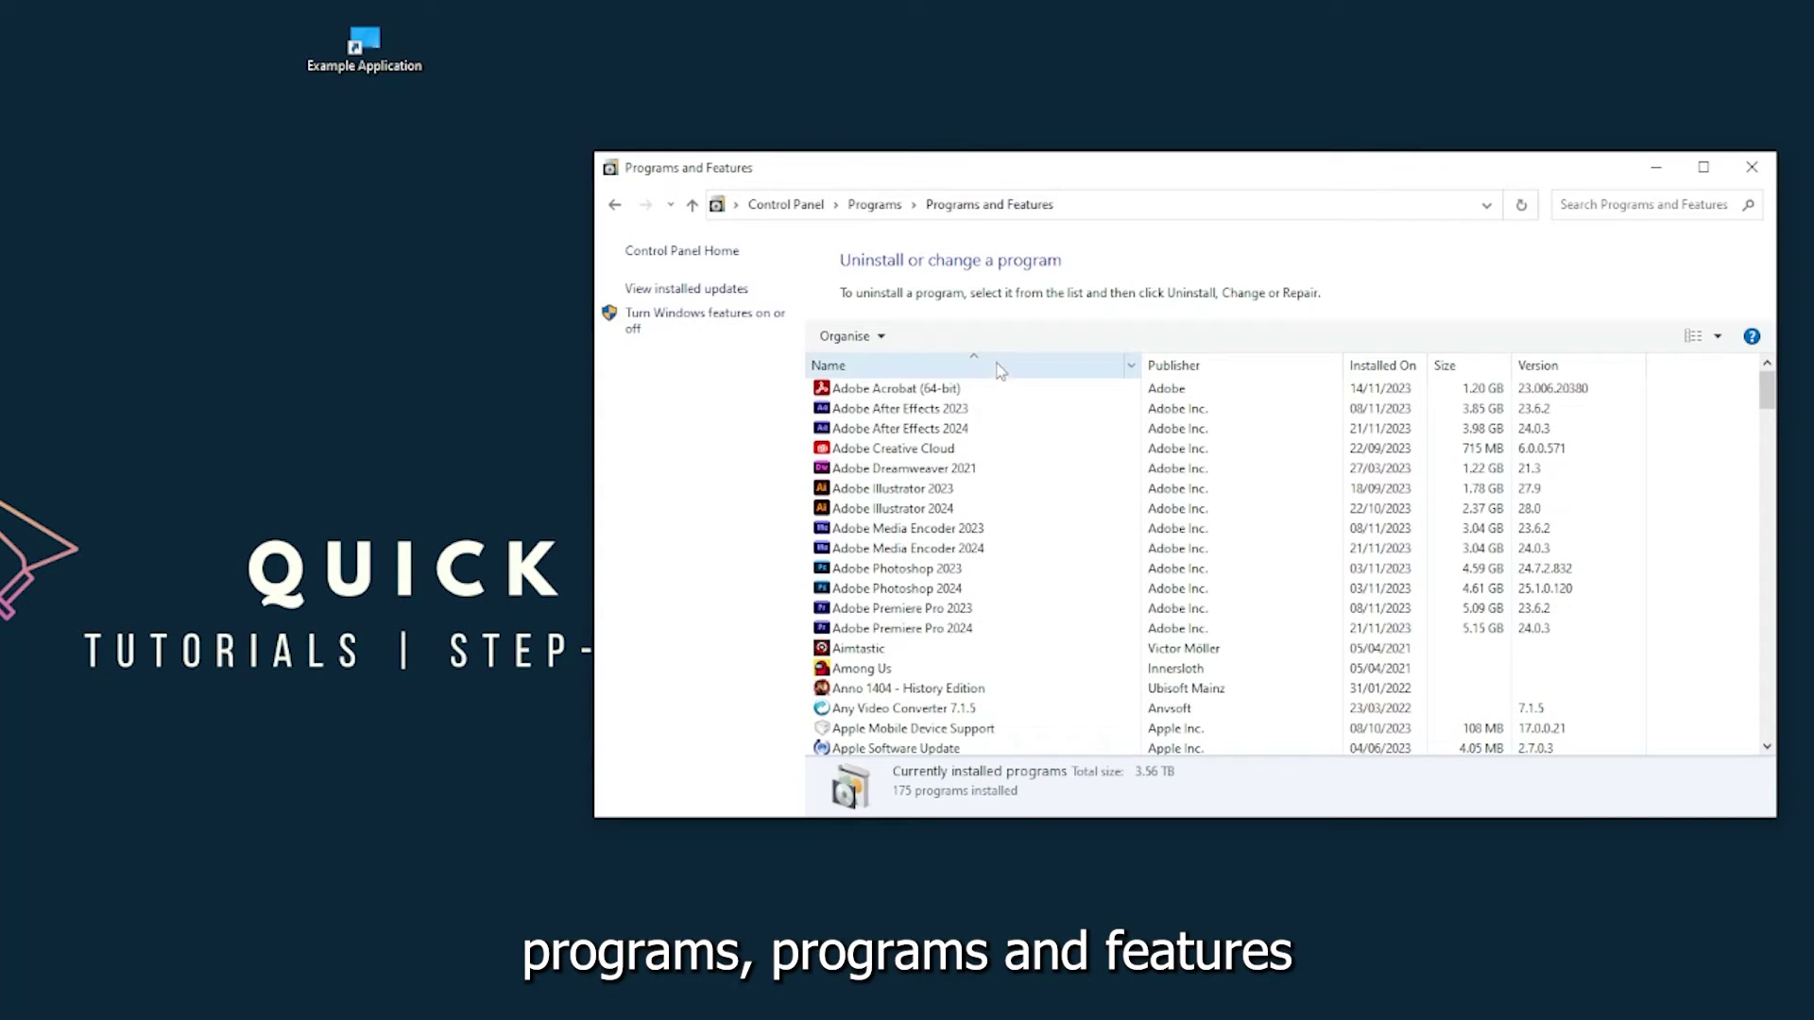
pyautogui.scroll(-20, 960, 531)
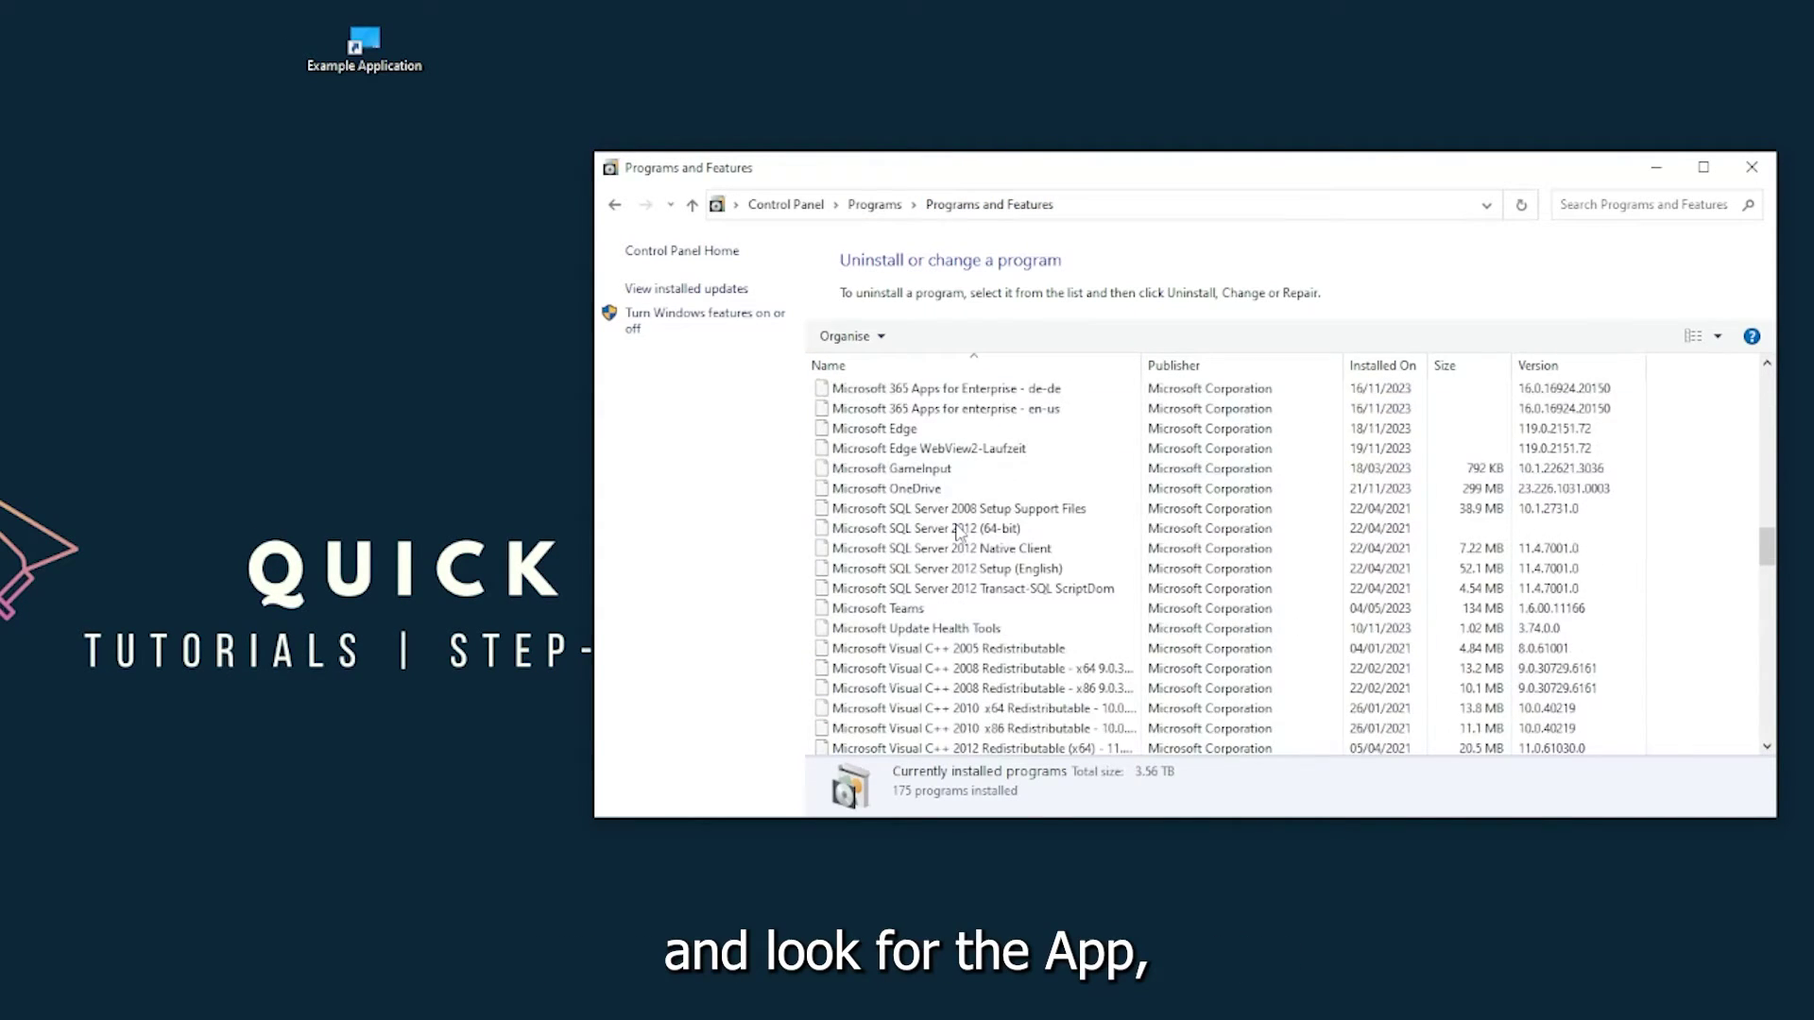
pyautogui.scroll(-20, 959, 531)
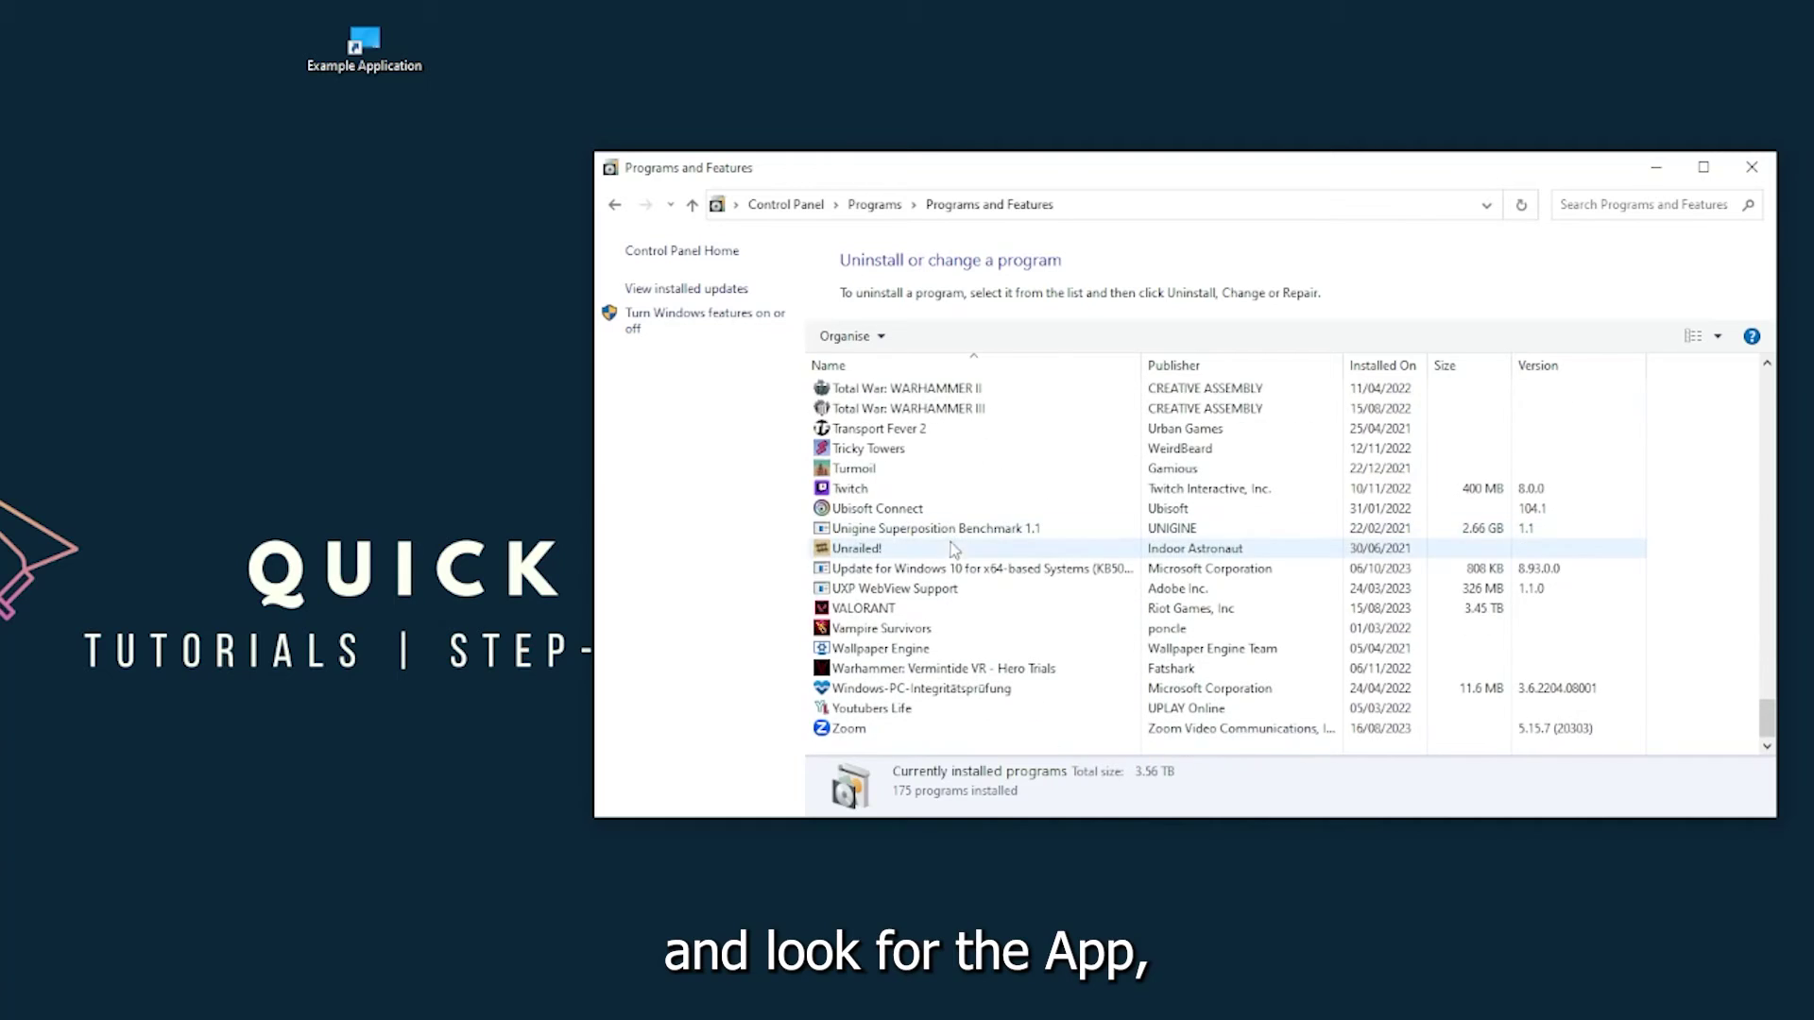
pyautogui.scroll(15, 912, 625)
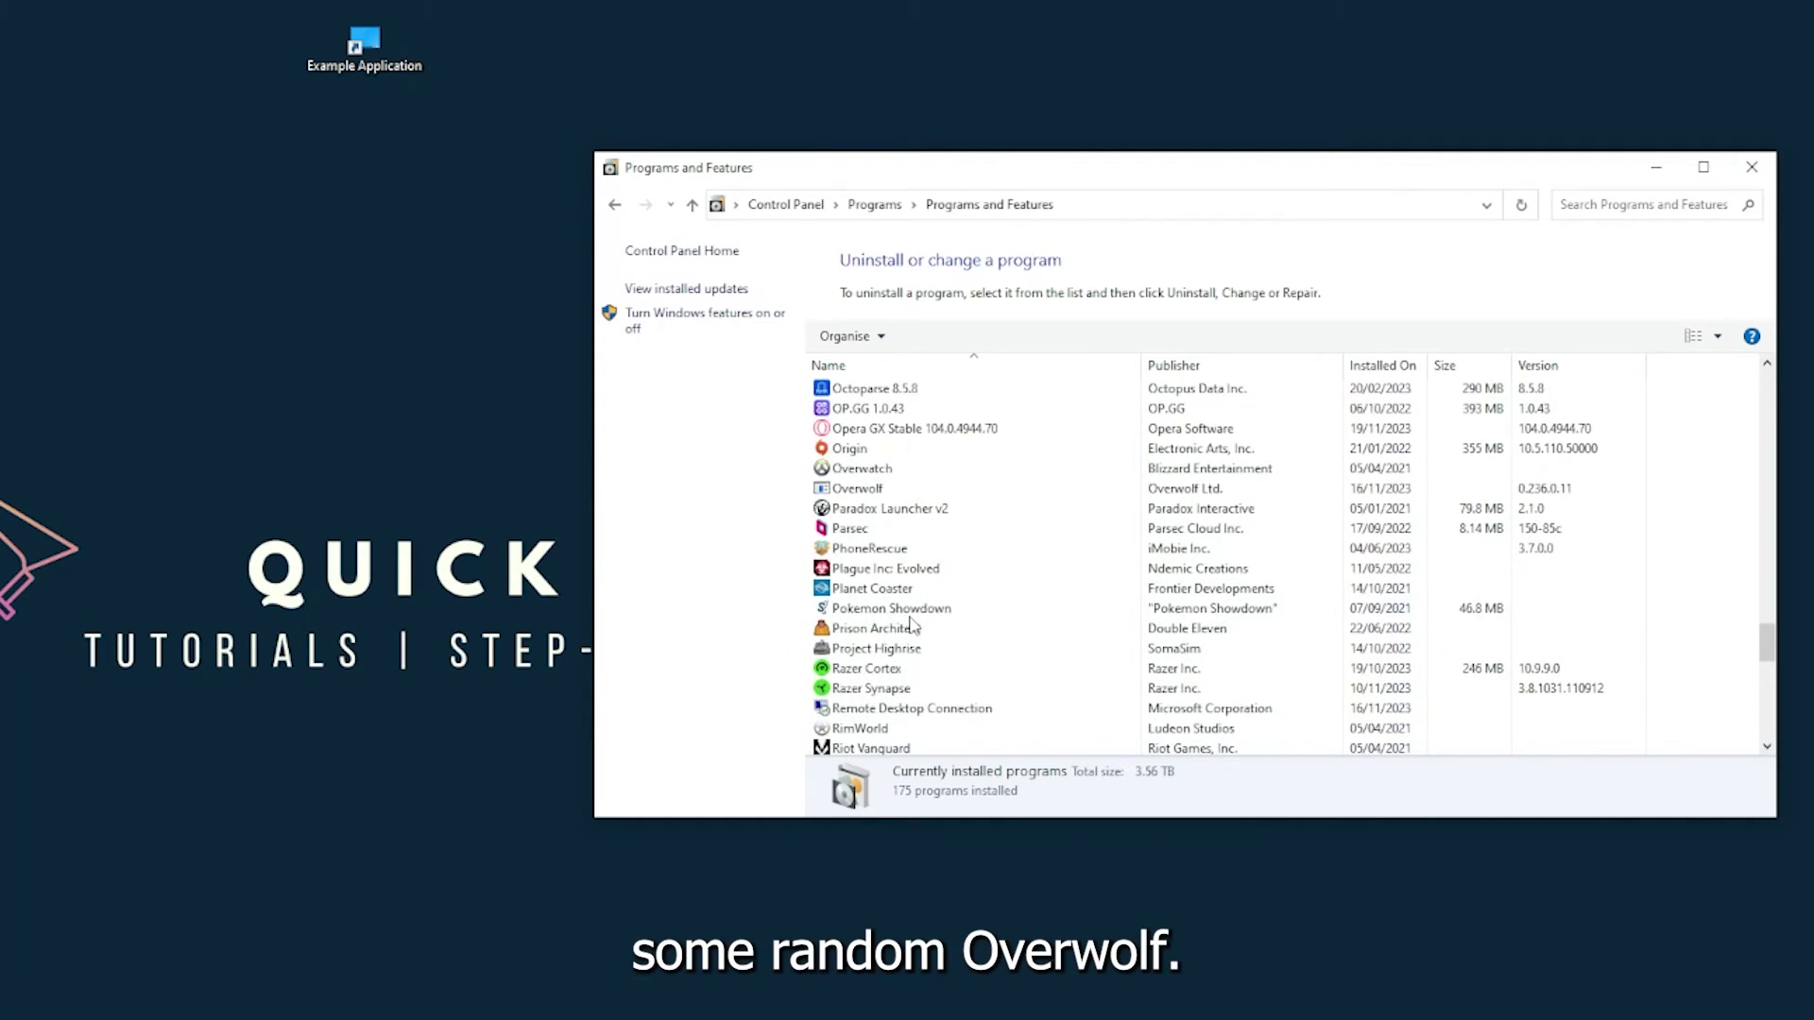
pyautogui.scroll(2, 874, 619)
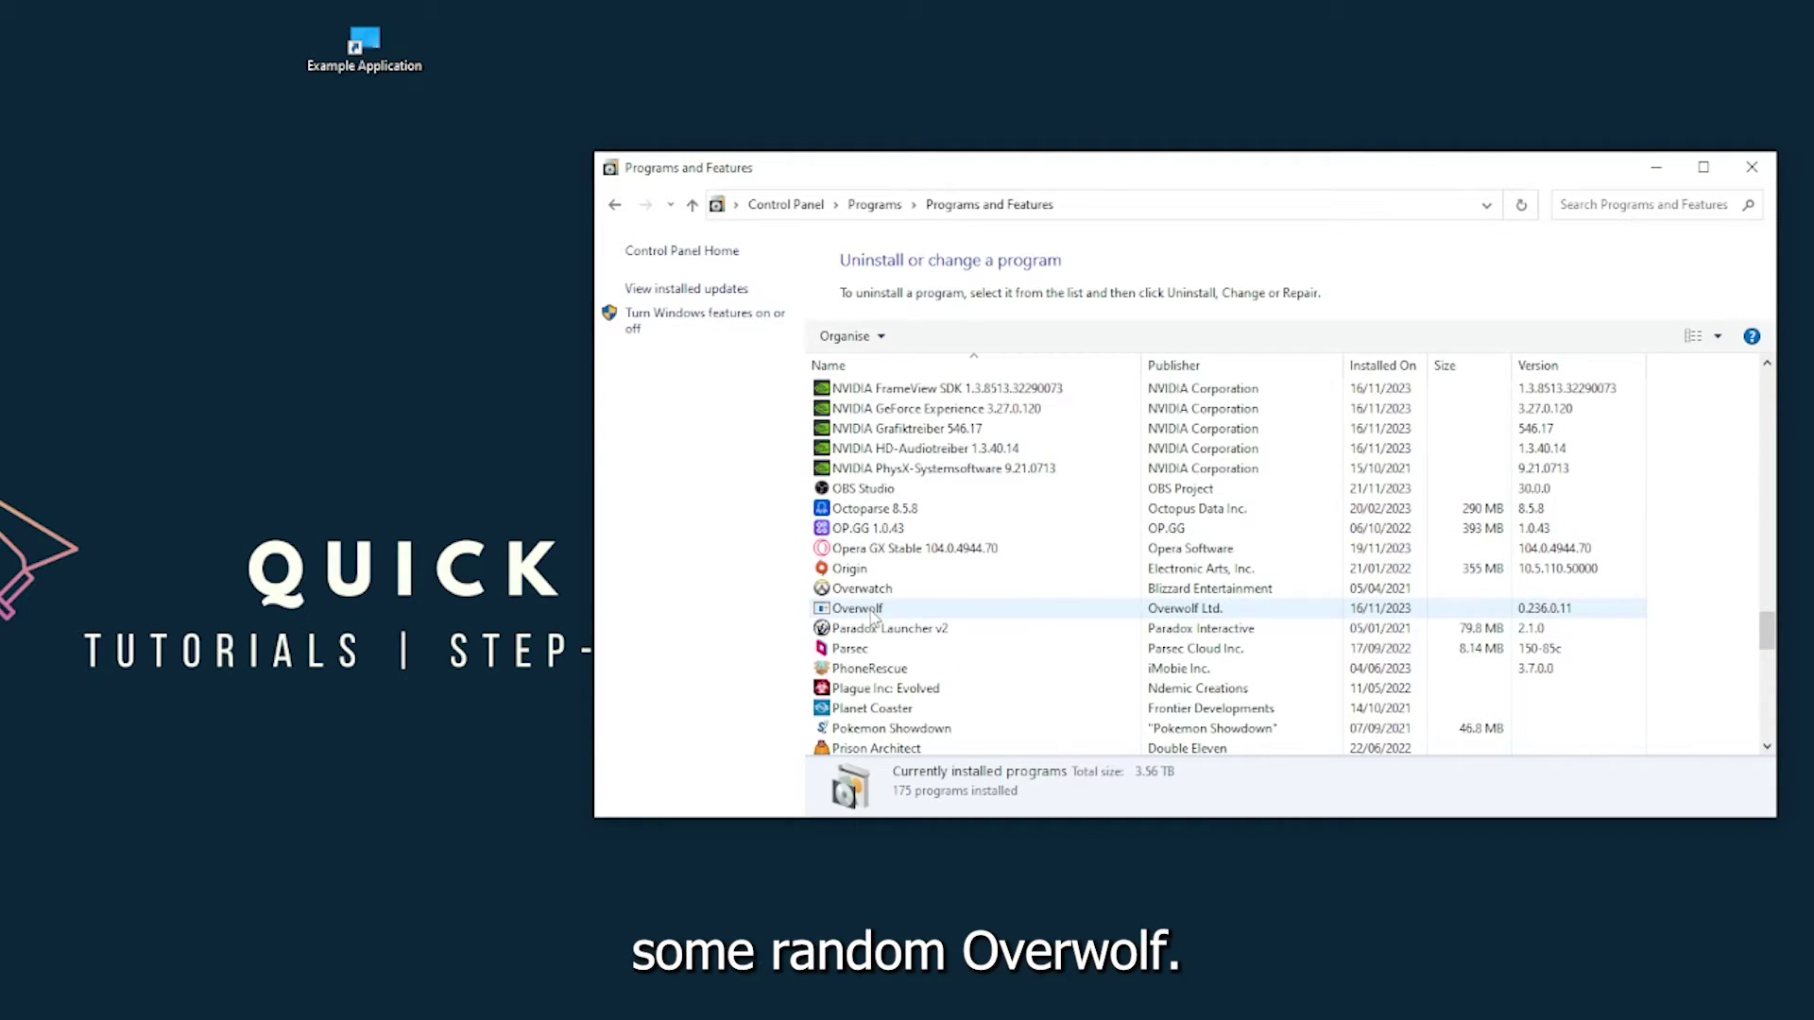
# Uninstall Overwolf and, after the error, confirm removing it from the programs list.
pyautogui.click(874, 617)
pyautogui.rightClick(871, 615)
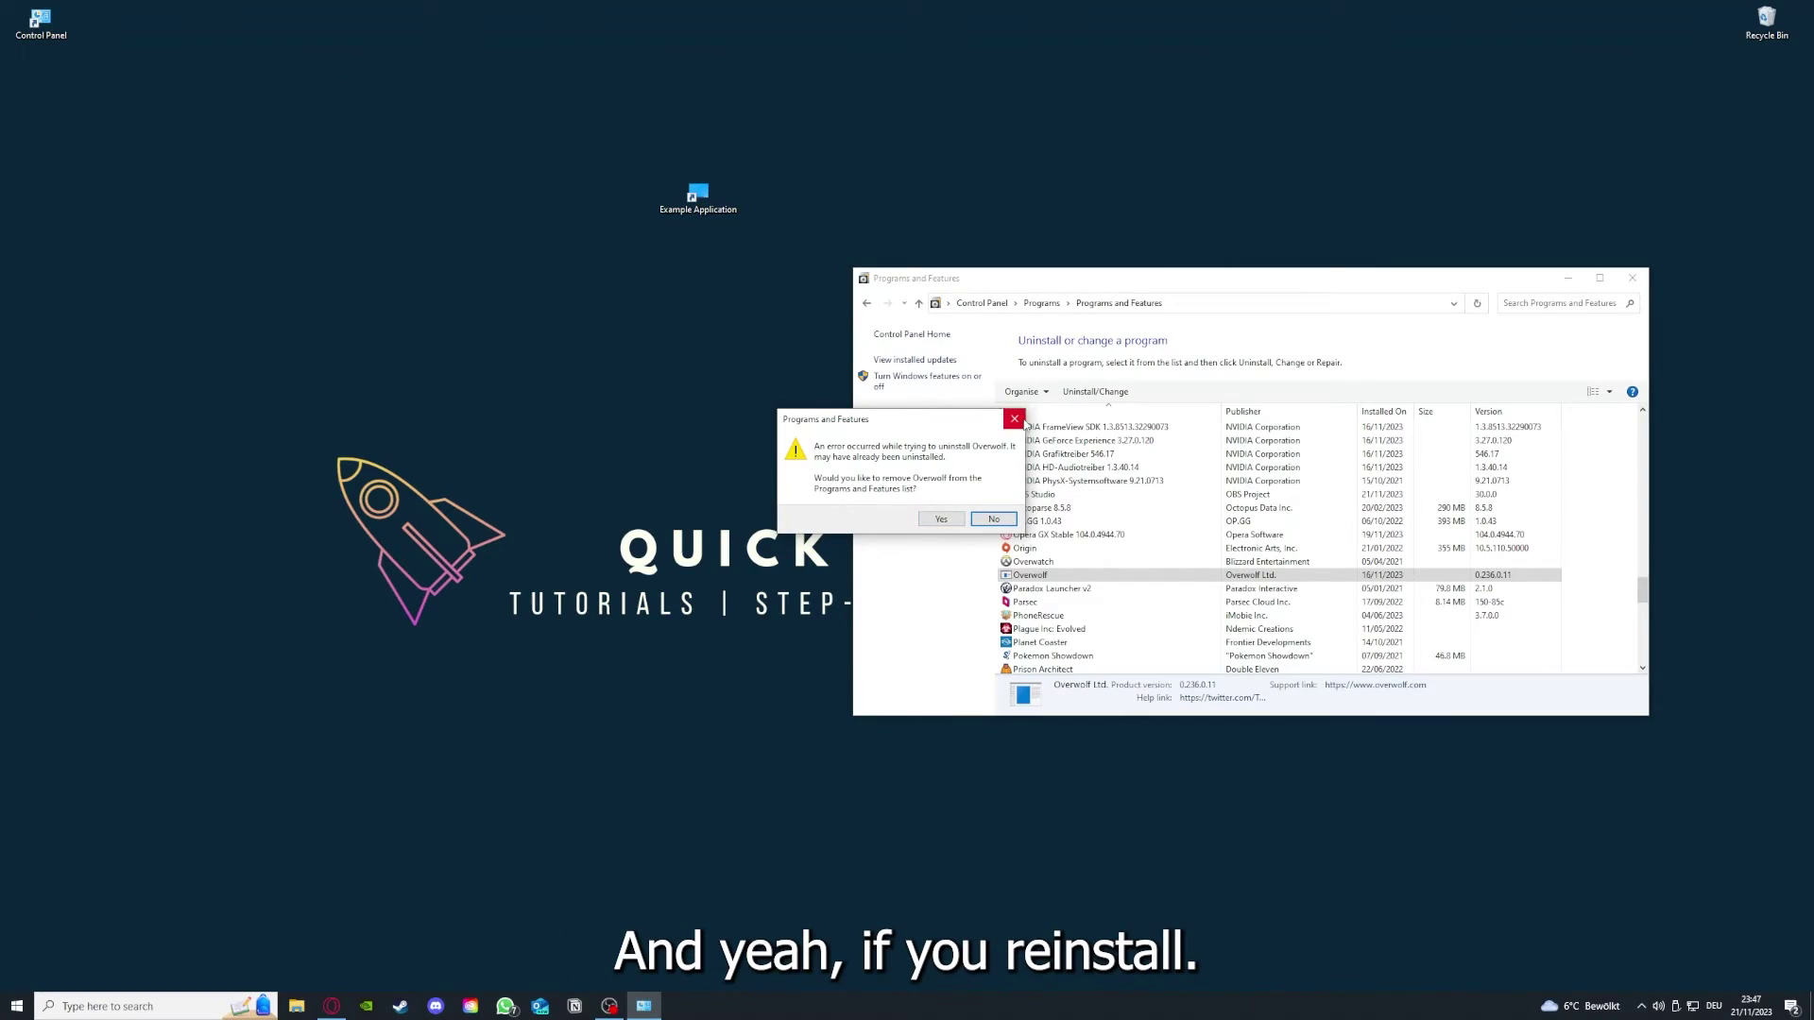
pyautogui.click(1014, 418)
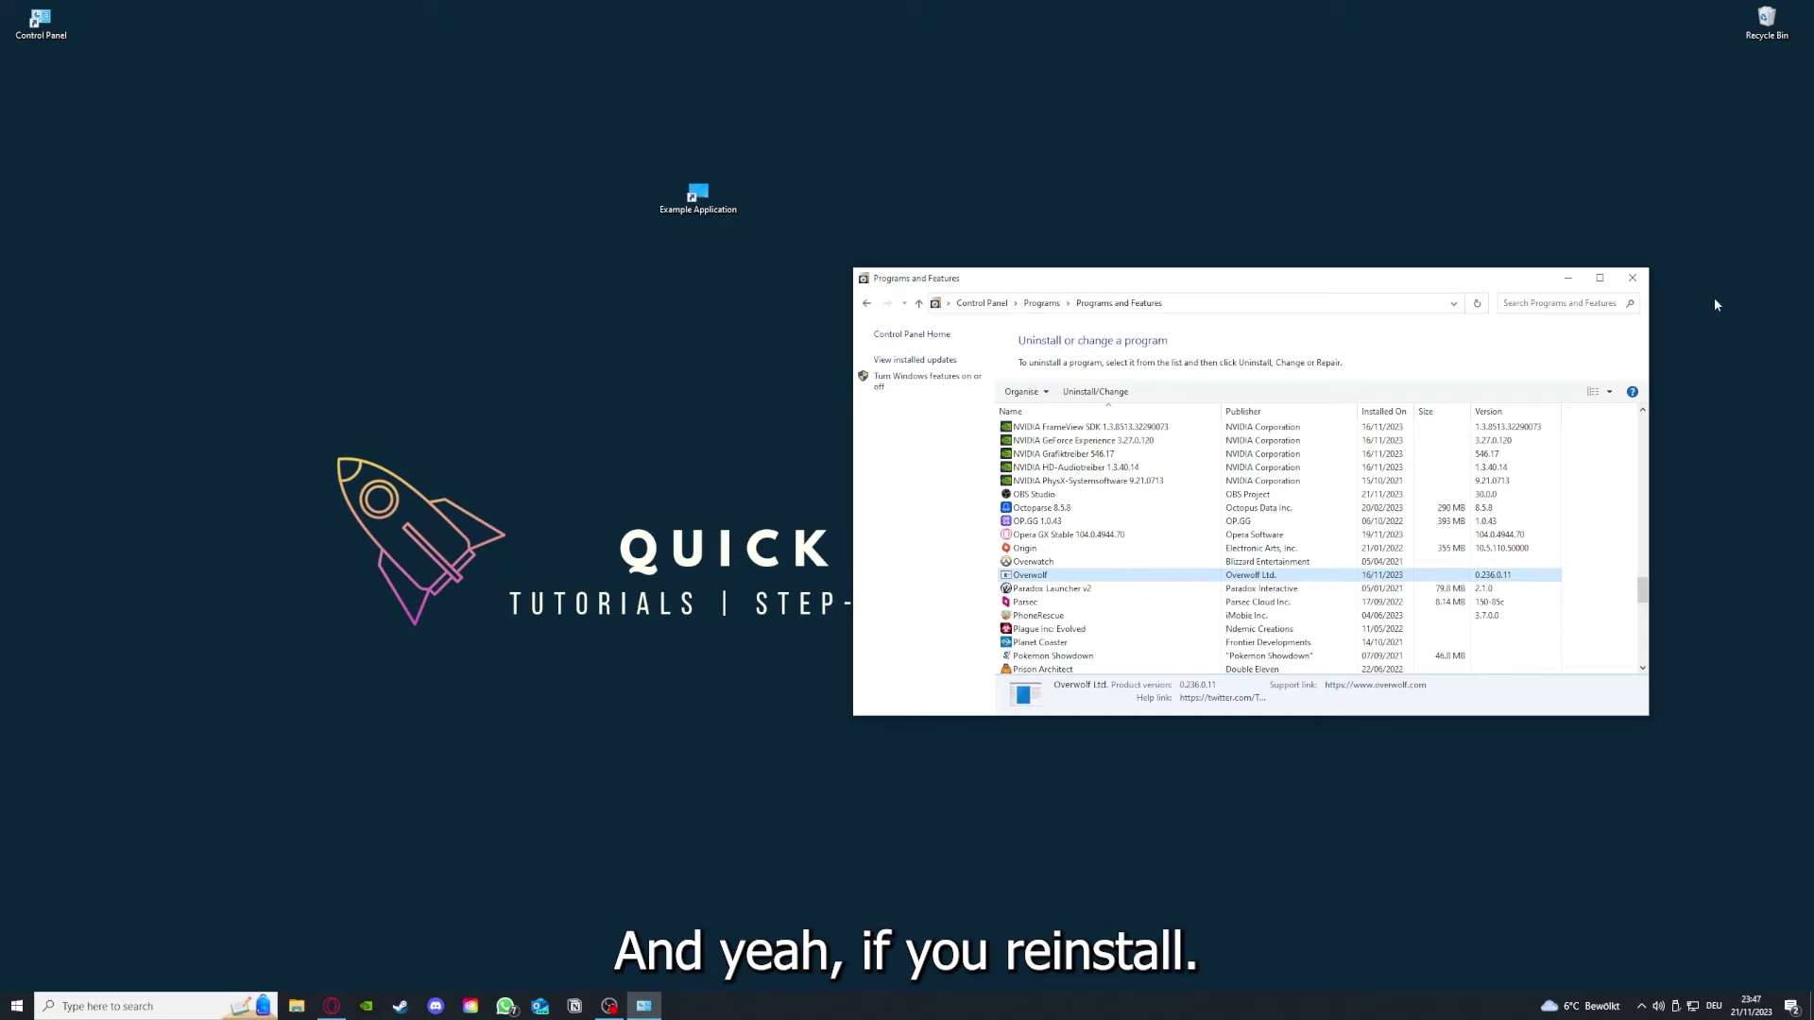
# Close the Programs and Features window.
pyautogui.click(1633, 277)
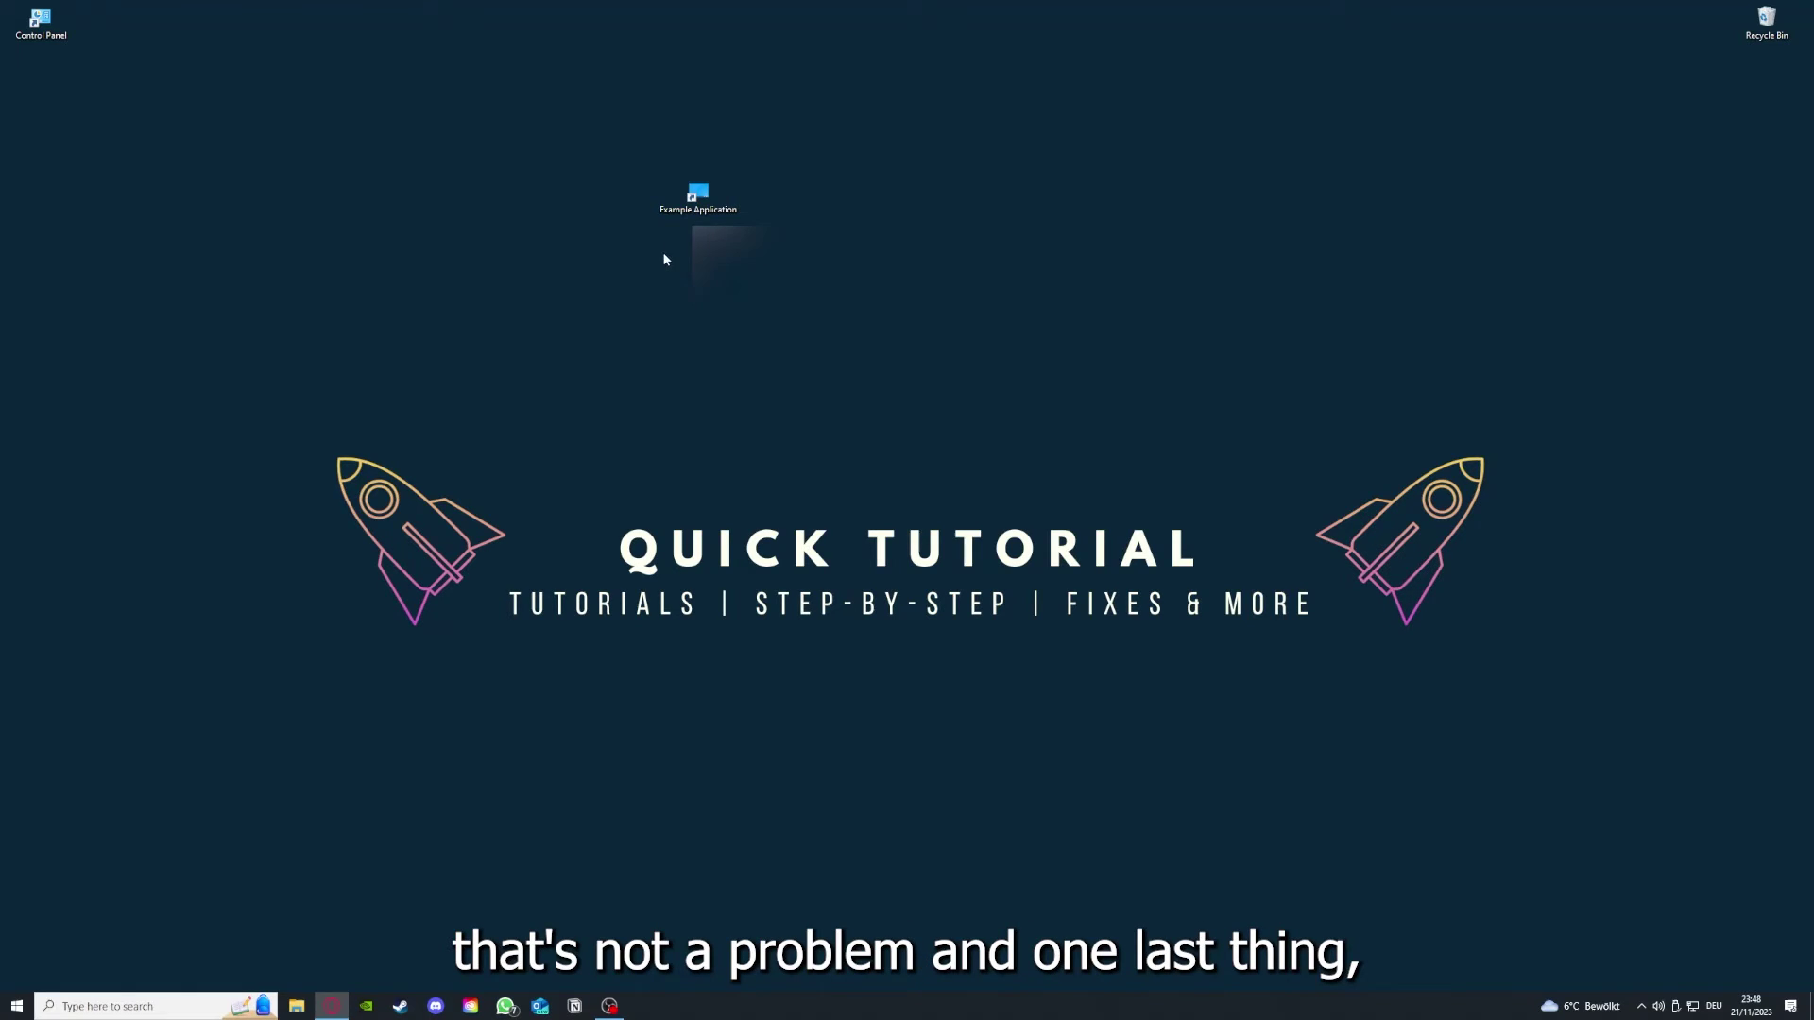
# Open the Example Application shortcut's Properties and browse its Security, Previous Versions and Shortcut tabs.
pyautogui.rightClick(687, 189)
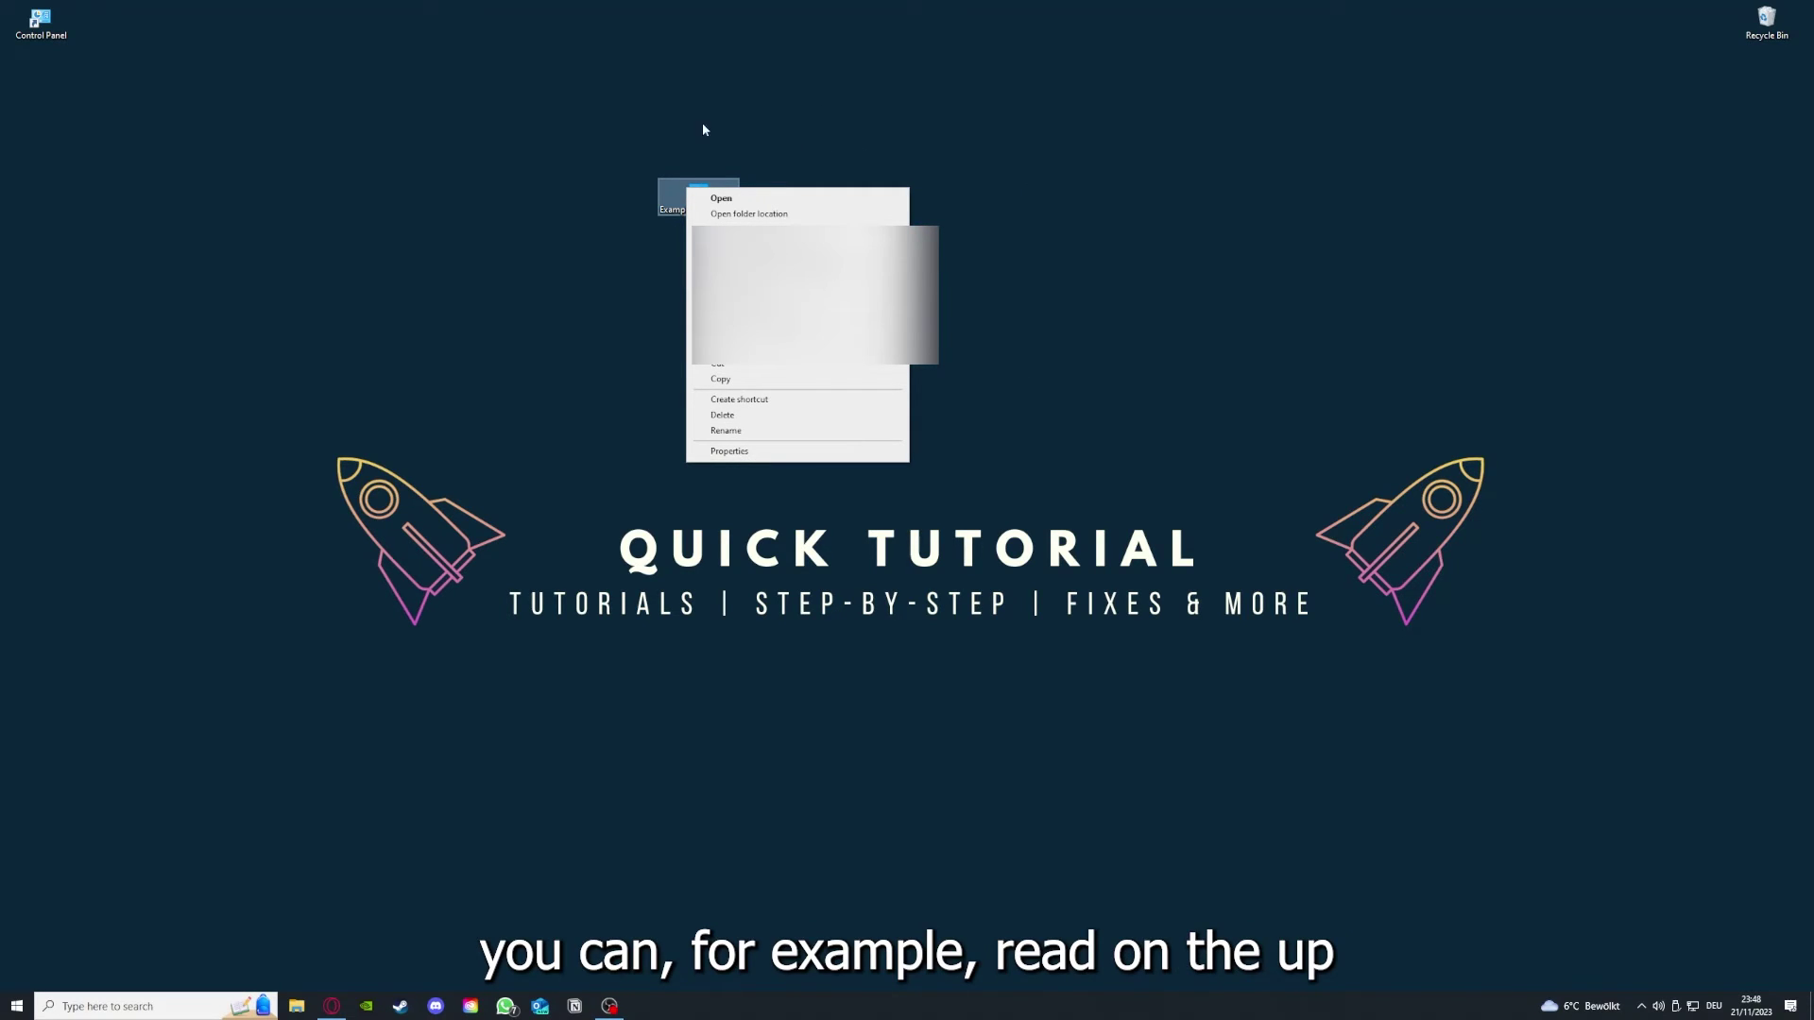
pyautogui.click(726, 452)
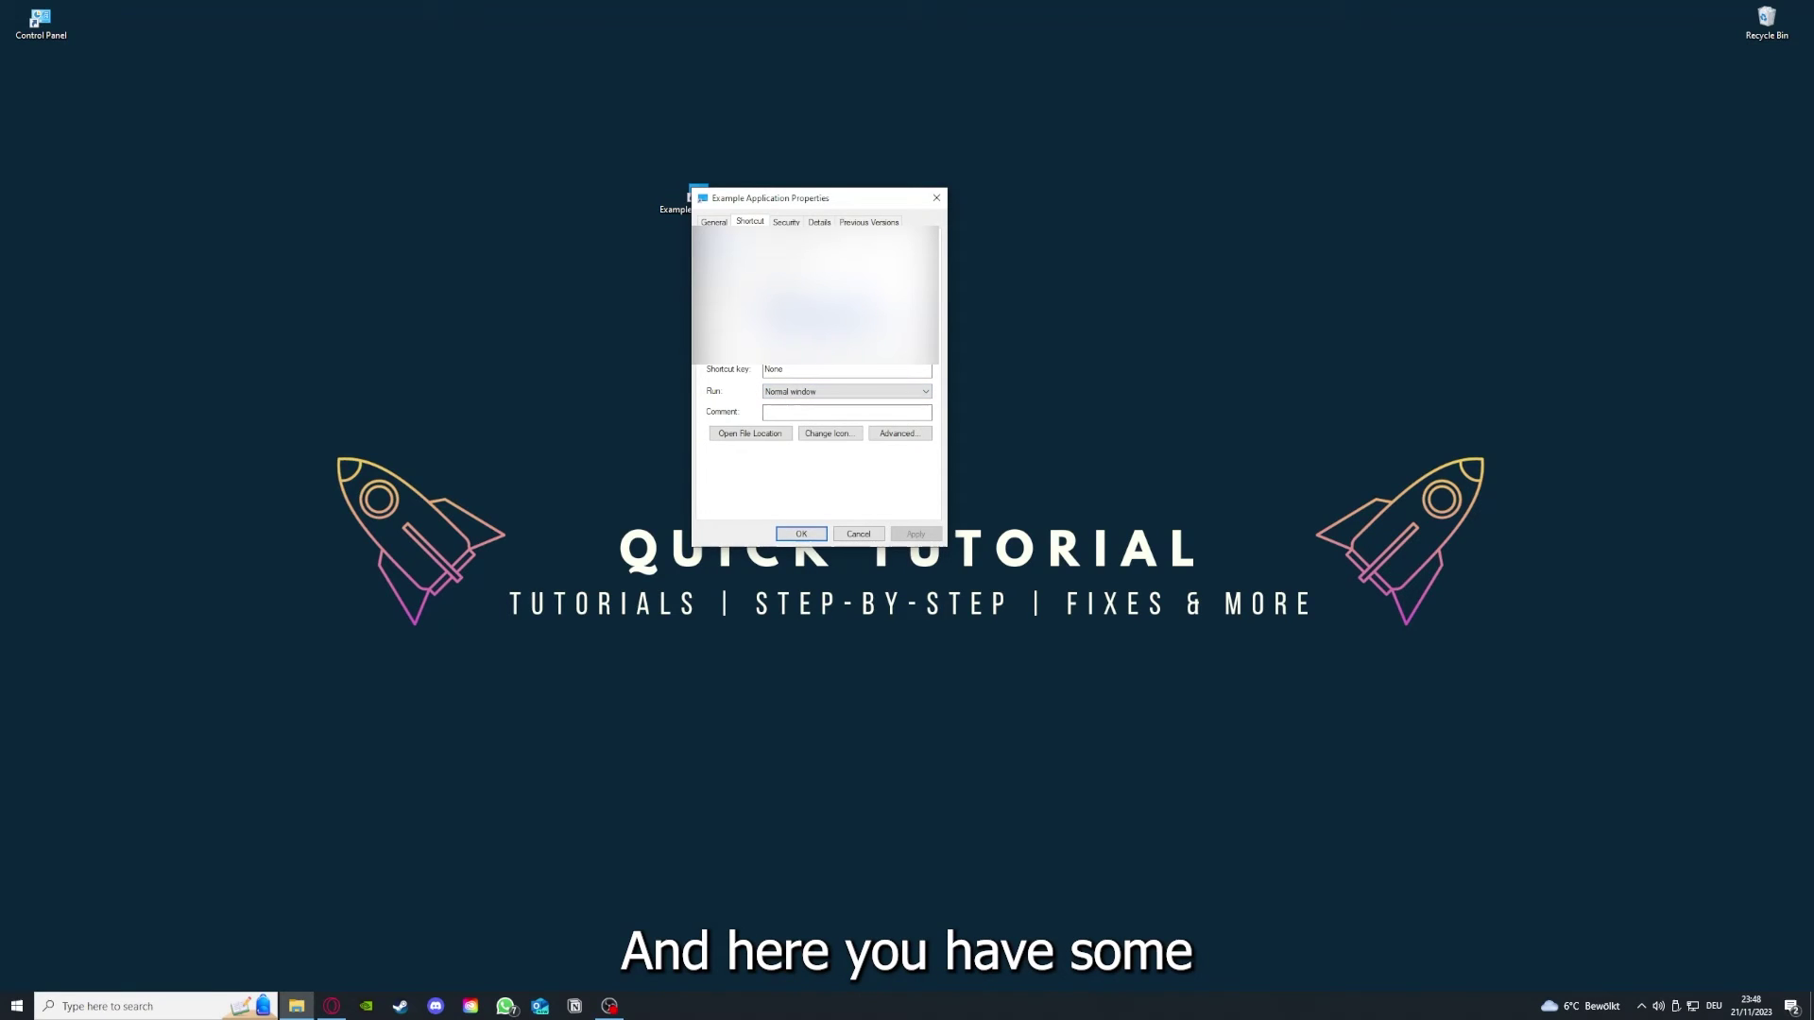
pyautogui.hotkey('ctrl', 'Tab')
pyautogui.hotkey('ctrl', 'Tab')
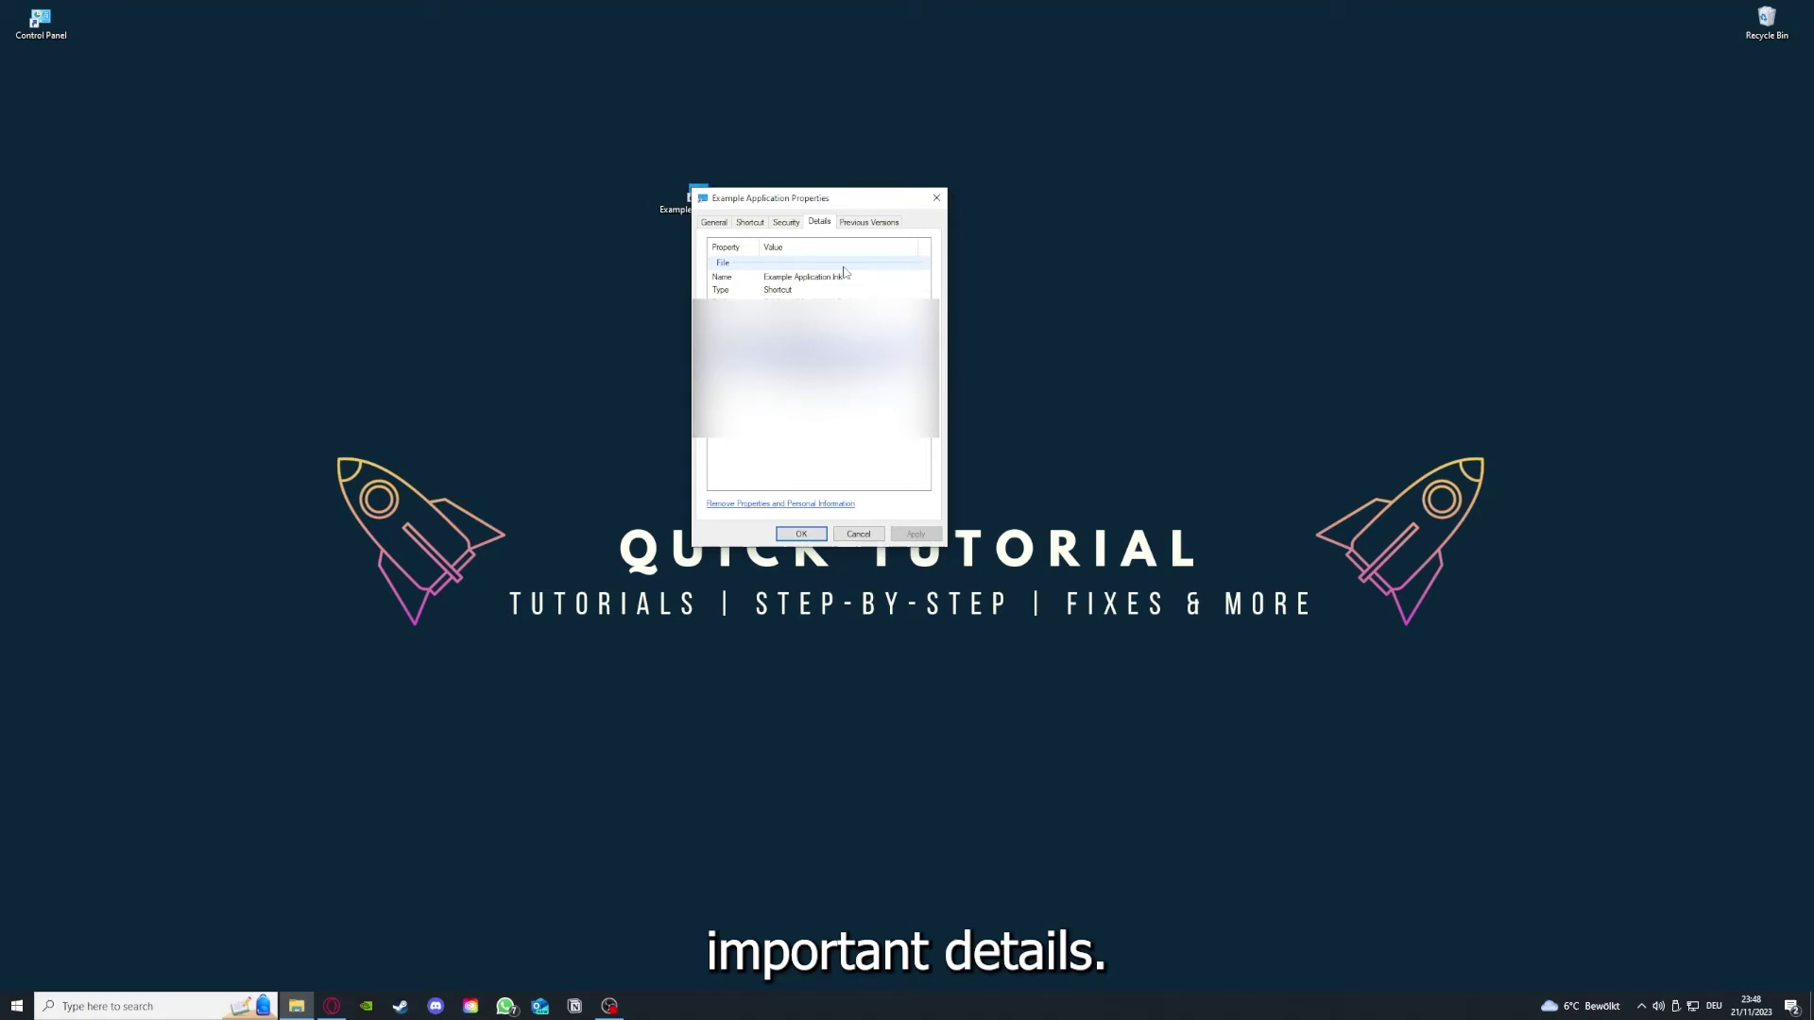
pyautogui.moveTo(822, 198); pyautogui.dragTo(958, 260)
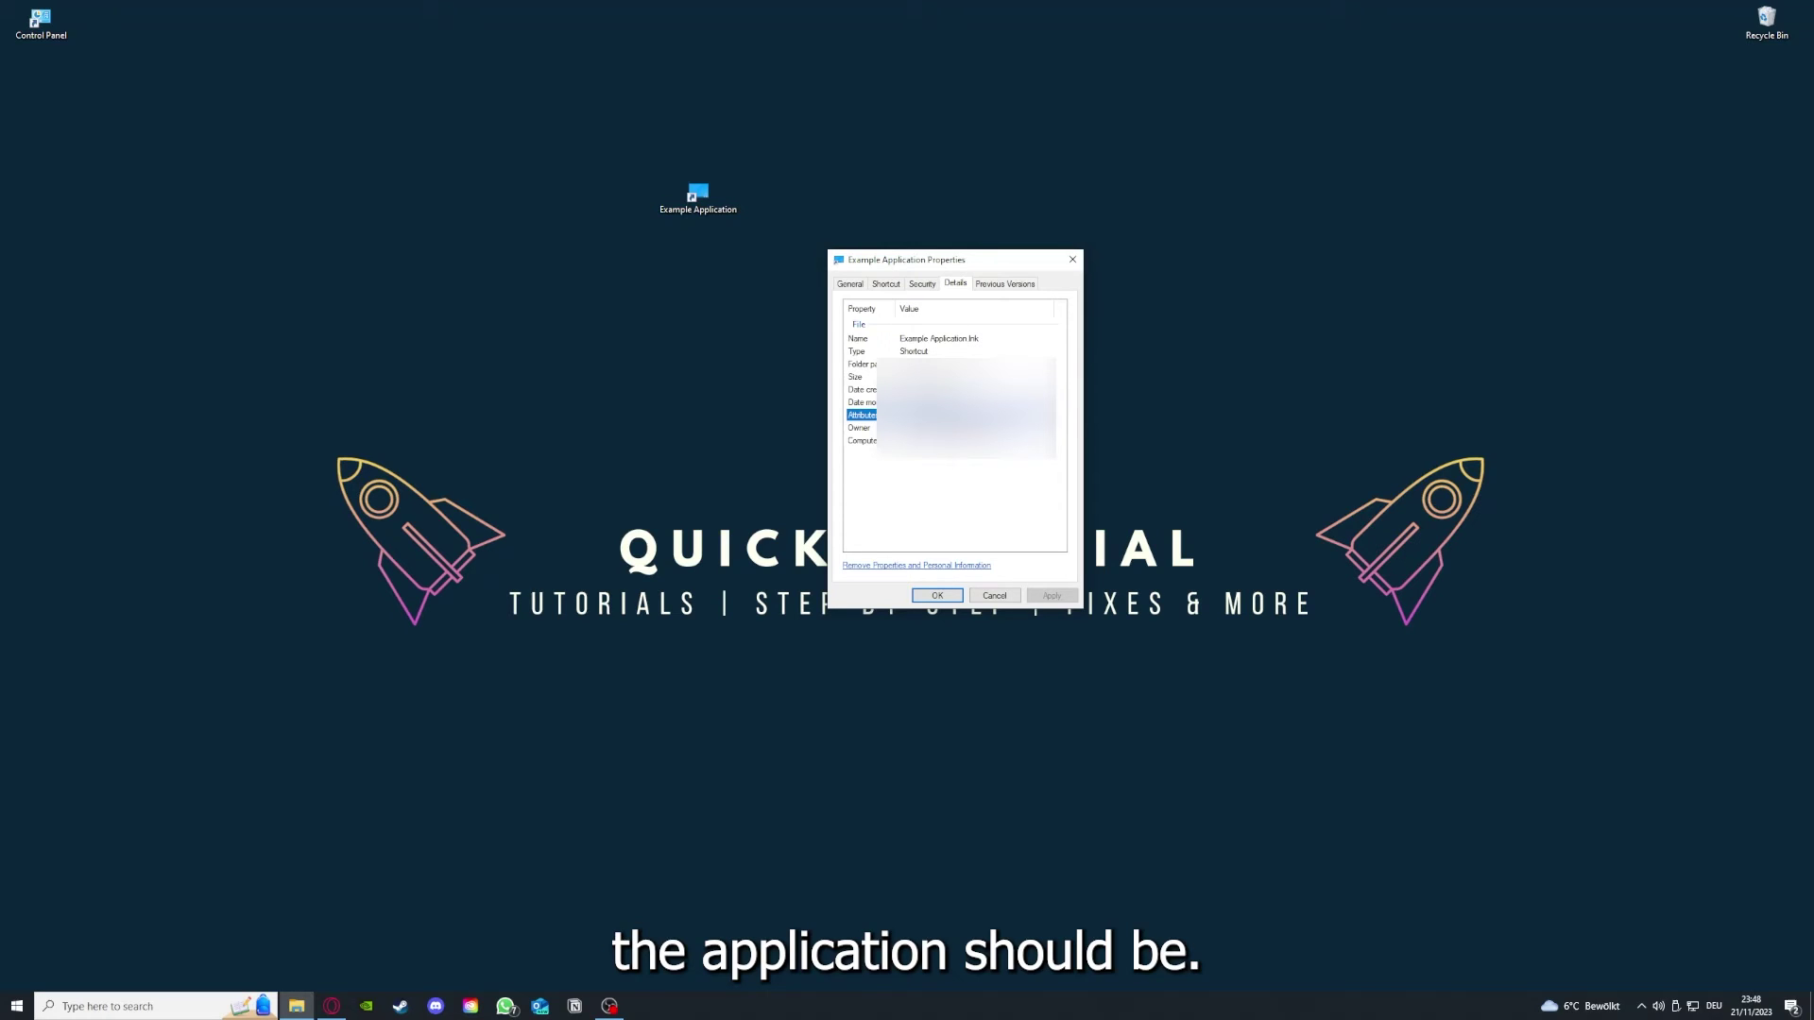
pyautogui.click(1015, 289)
pyautogui.click(881, 288)
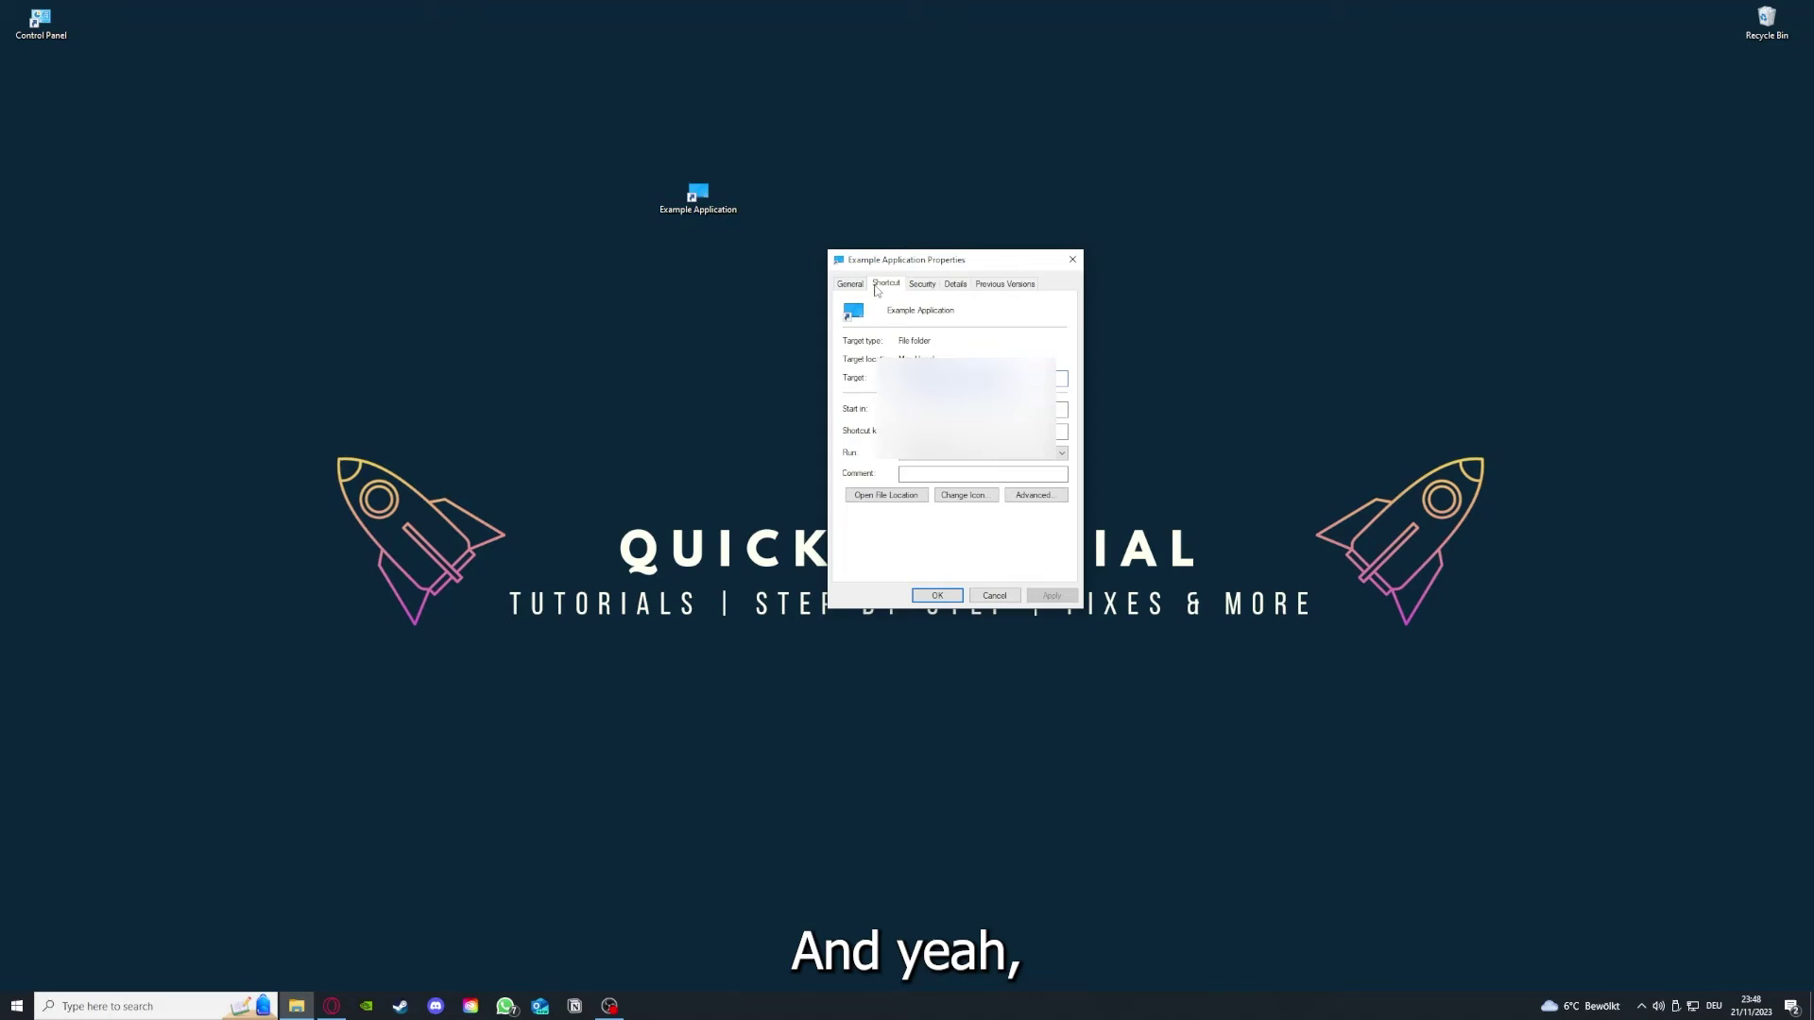
# Open the shortcut's file location, move the This PC window aside, then close it.
pyautogui.click(871, 500)
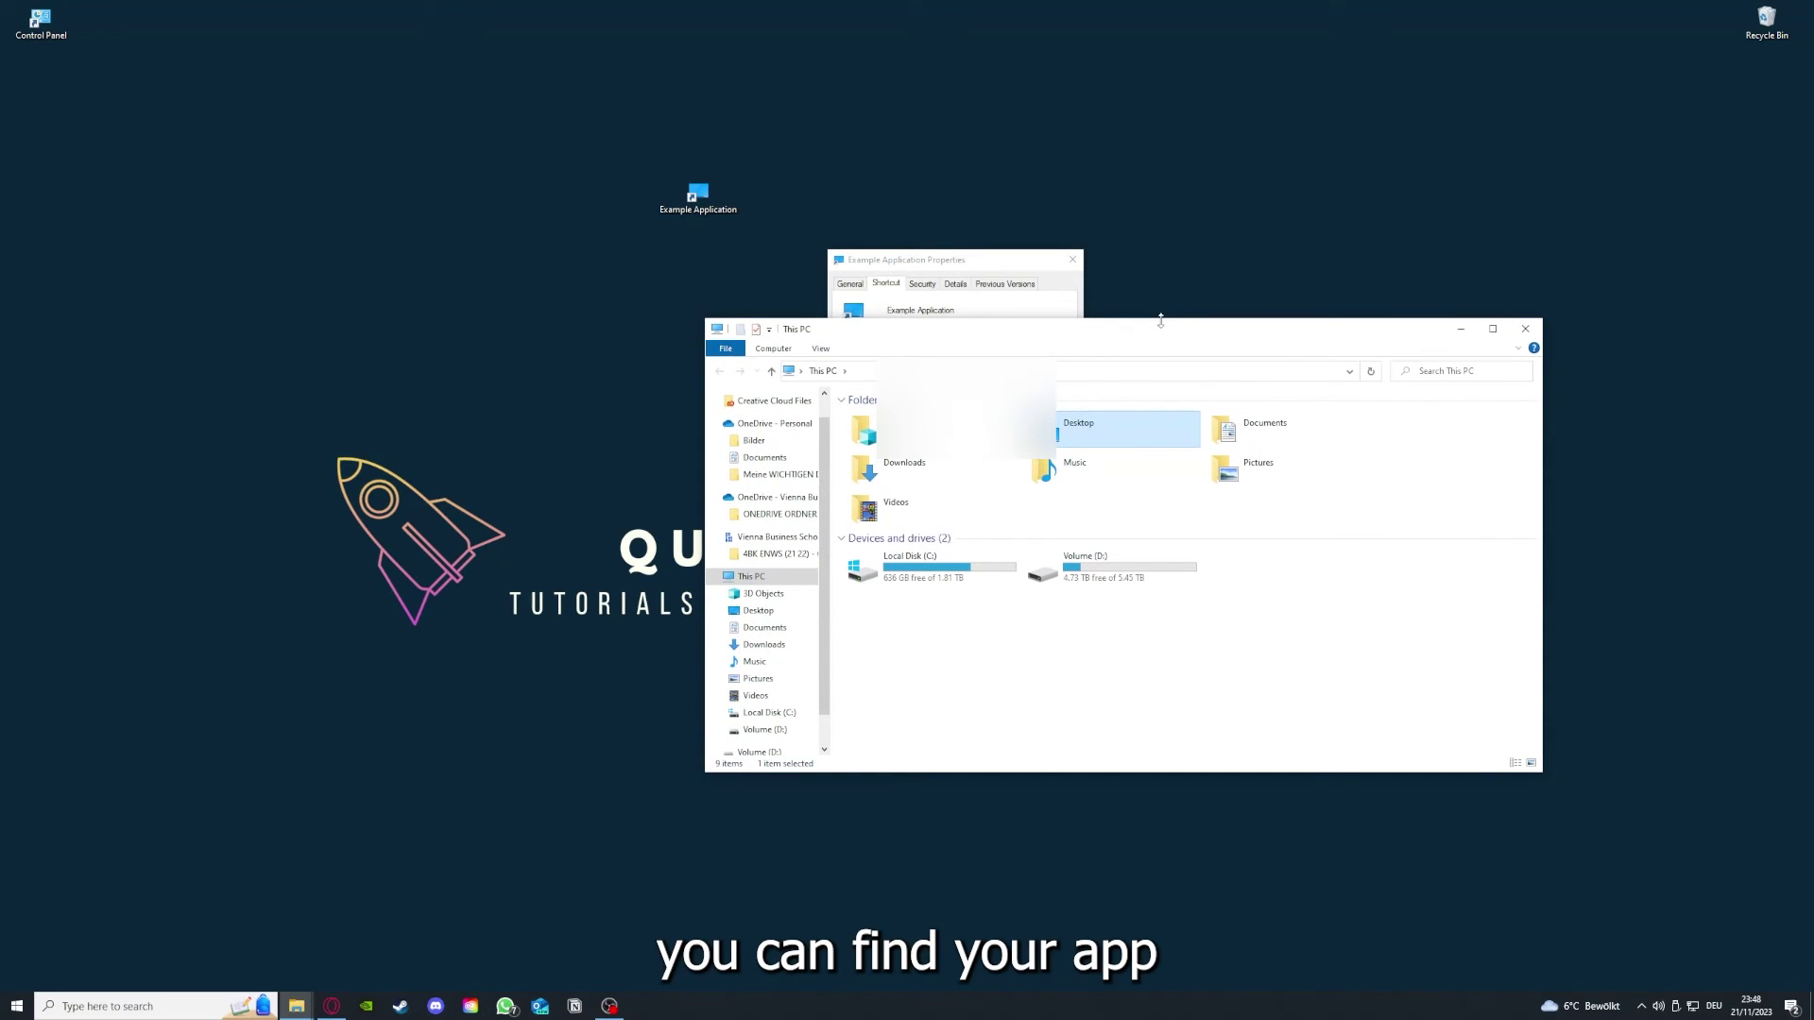
pyautogui.moveTo(1163, 328); pyautogui.dragTo(959, 524)
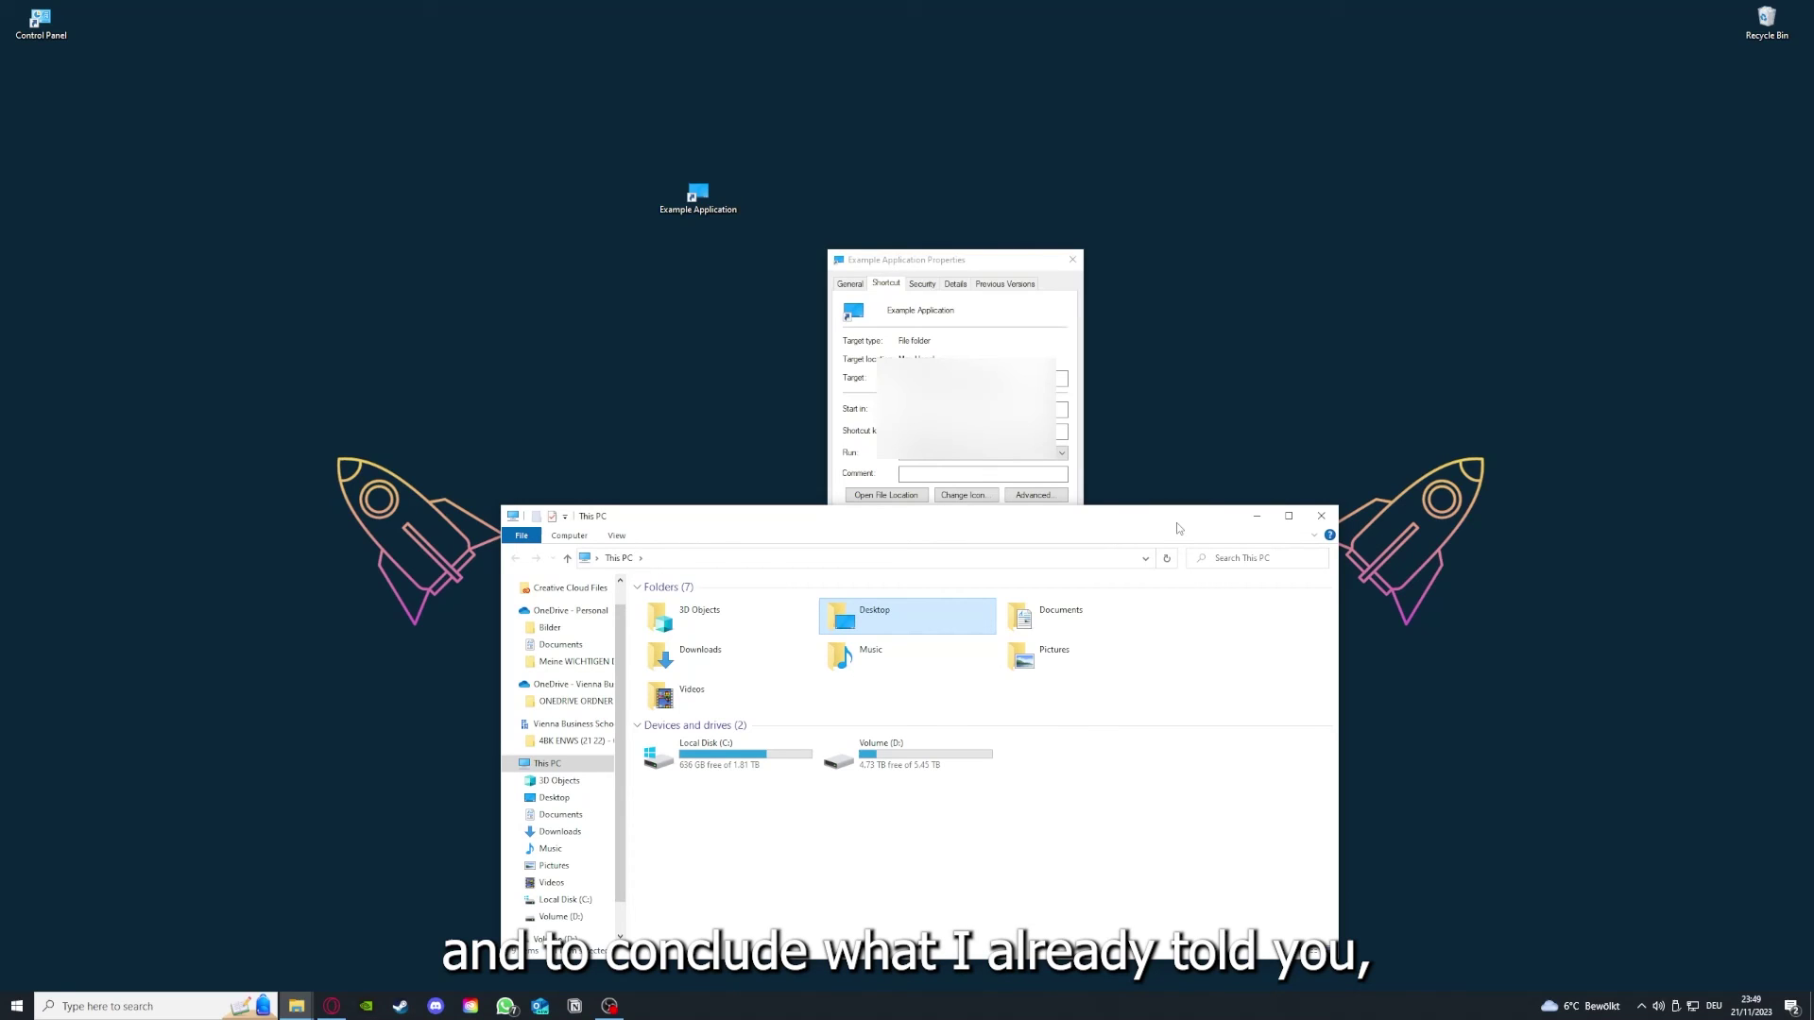
pyautogui.click(1321, 516)
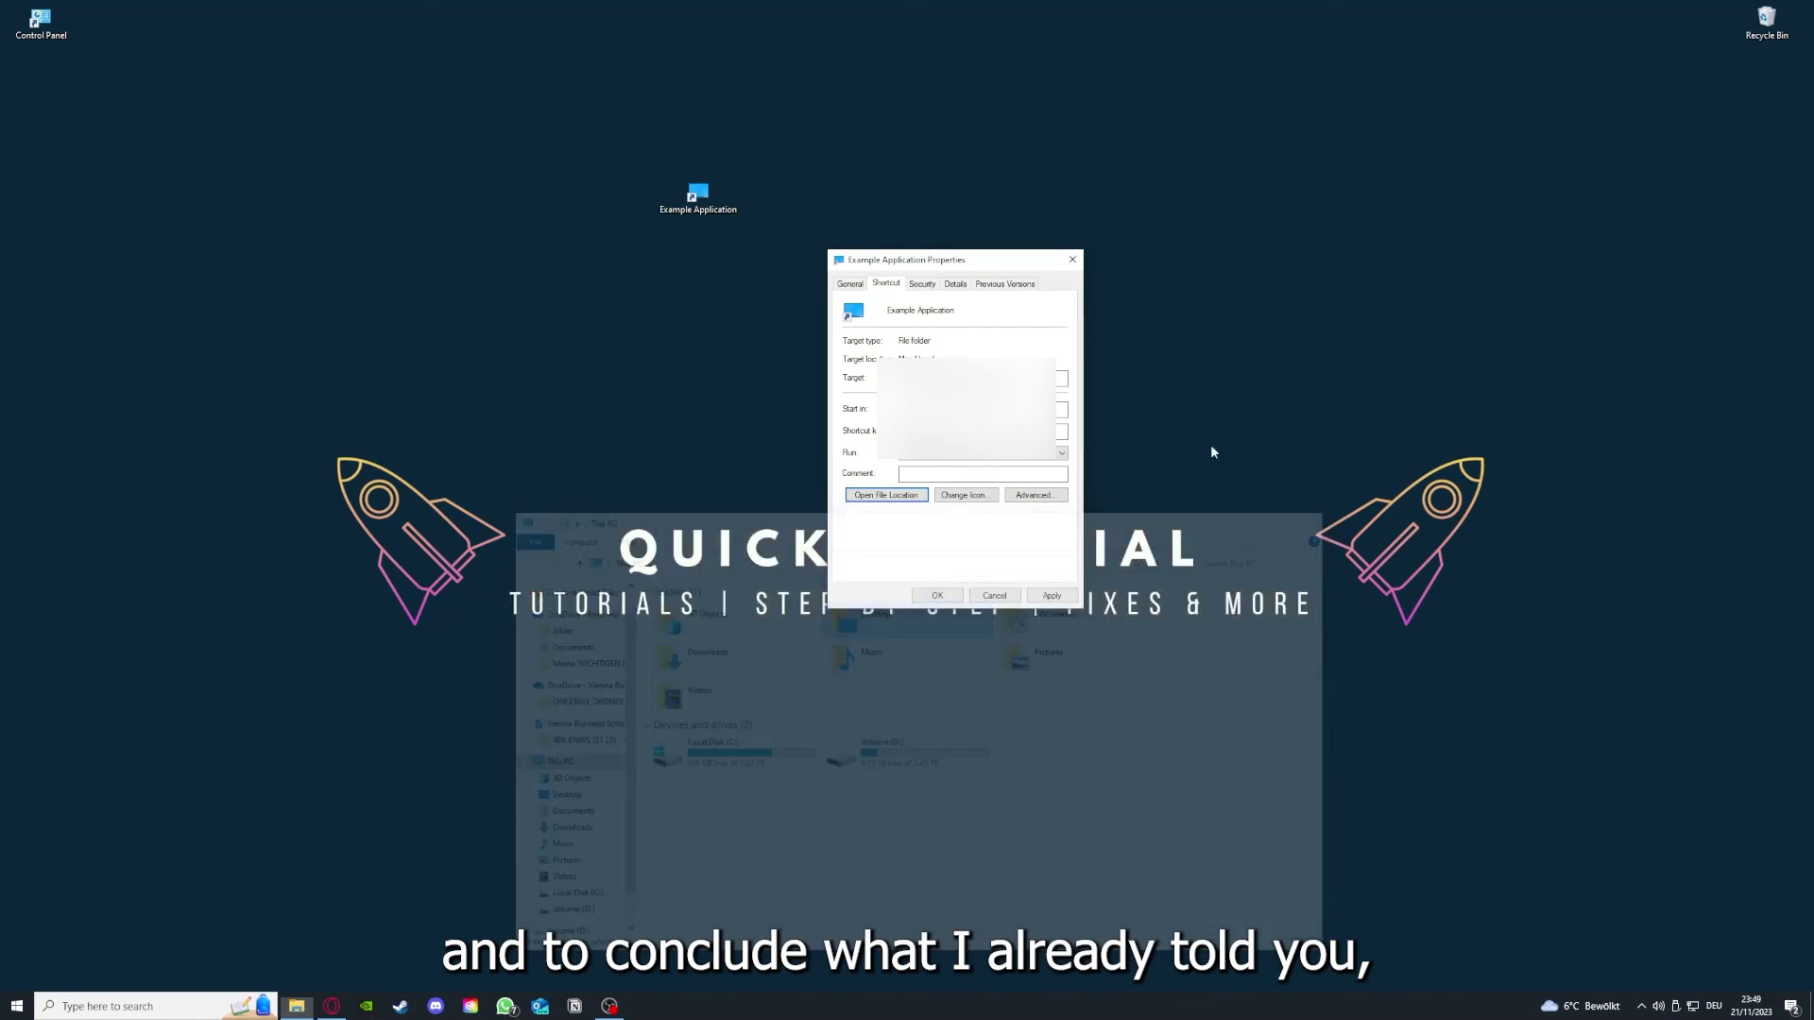
# Close the Example Application Properties dialog.
pyautogui.click(1072, 259)
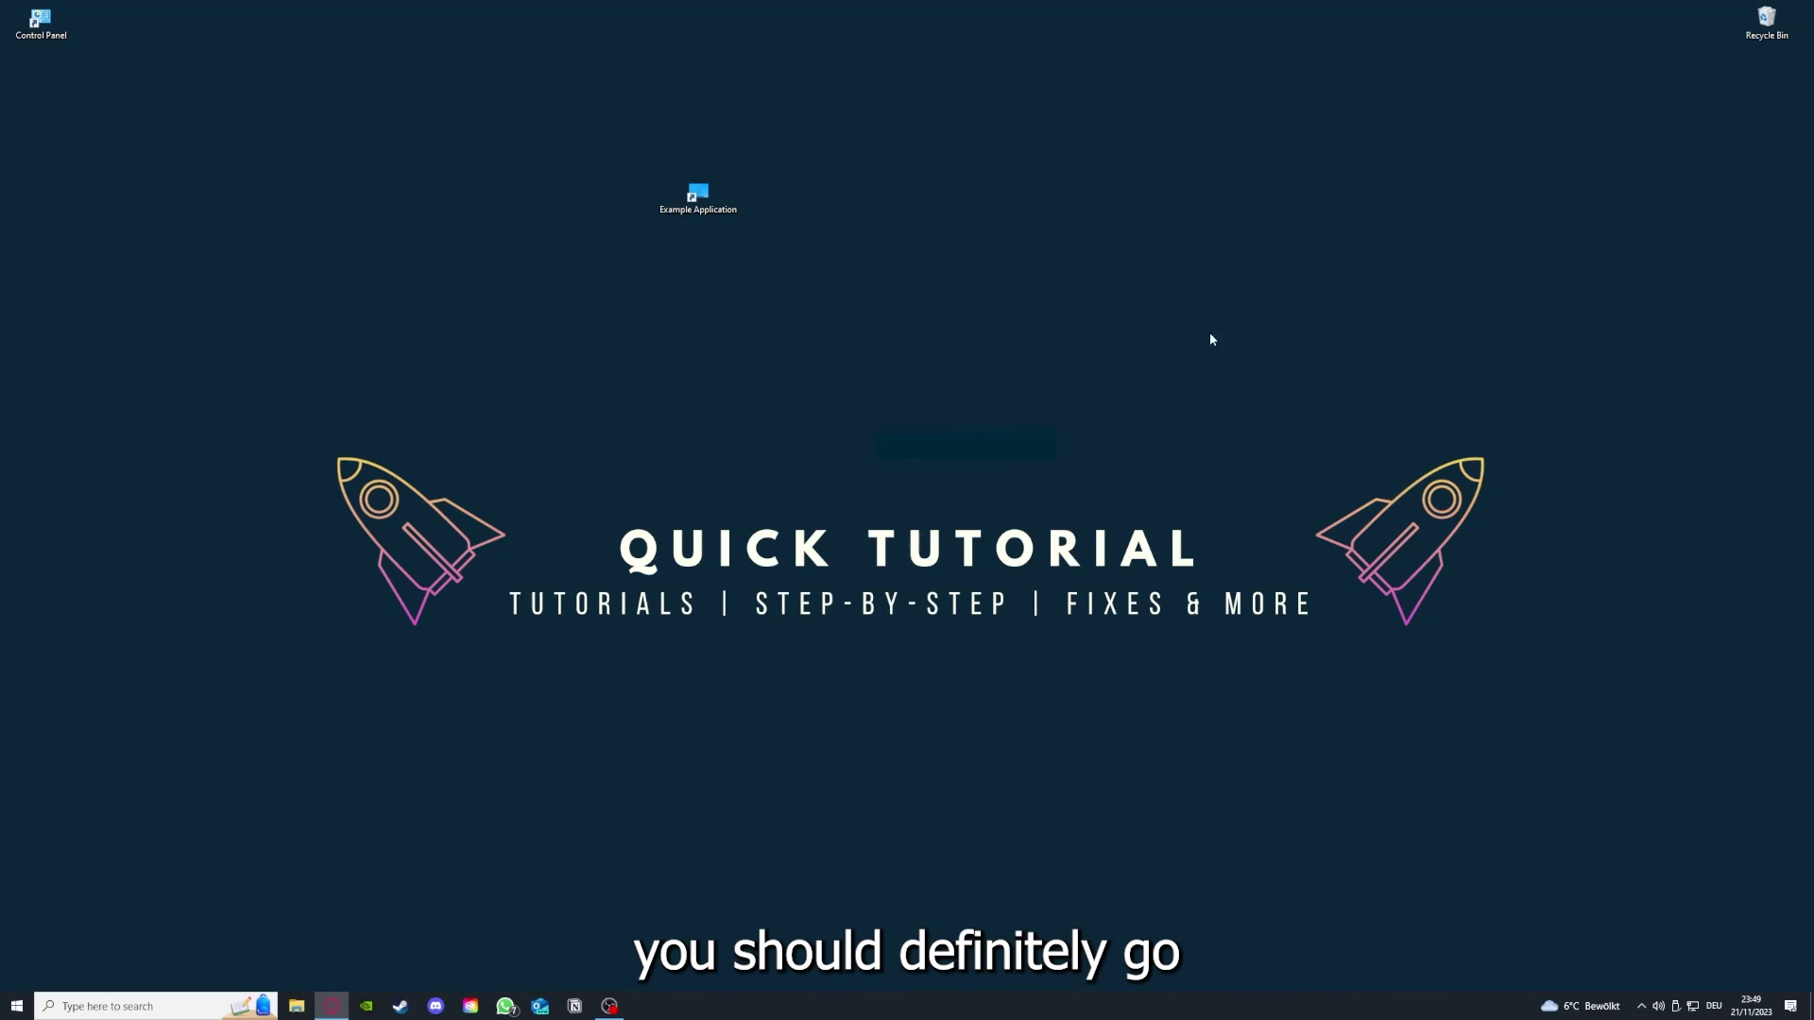